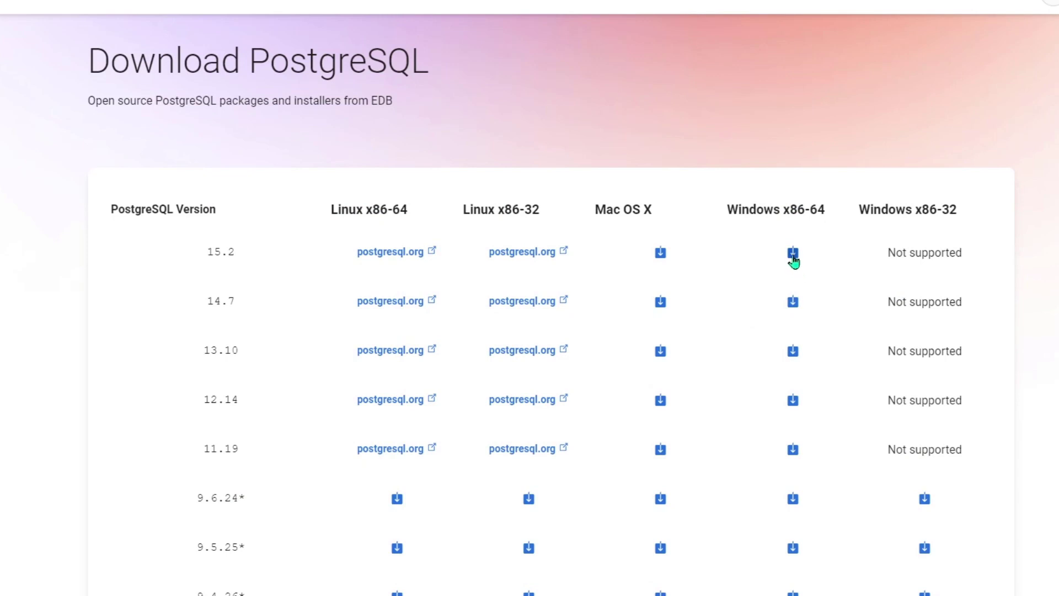
Pick the 15.2 installer under the Windows x86-64 column on the EDB download page
drag(790, 211, 820, 212)
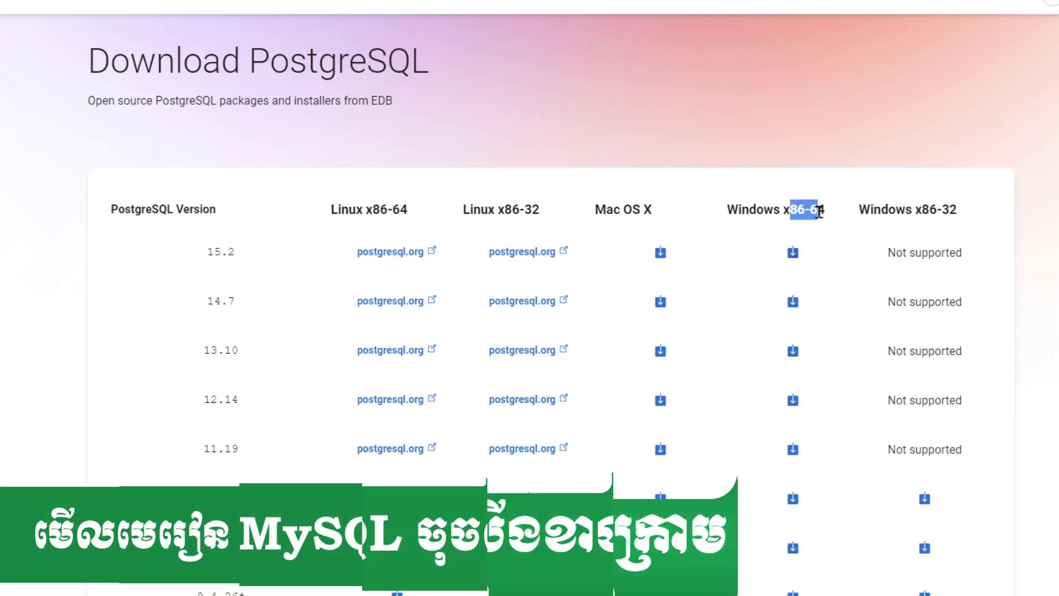
click(770, 210)
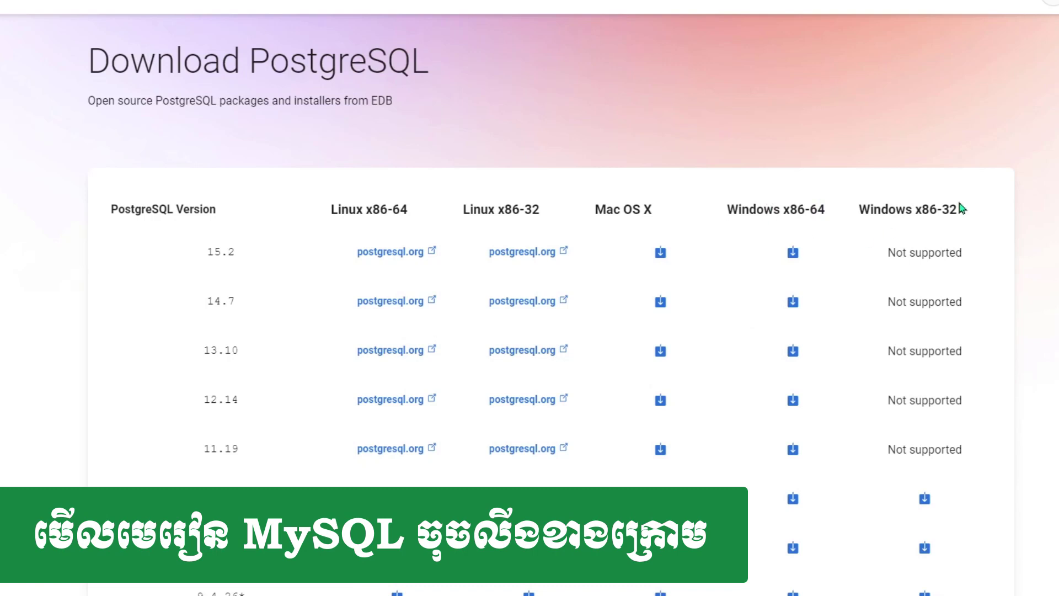
click(792, 253)
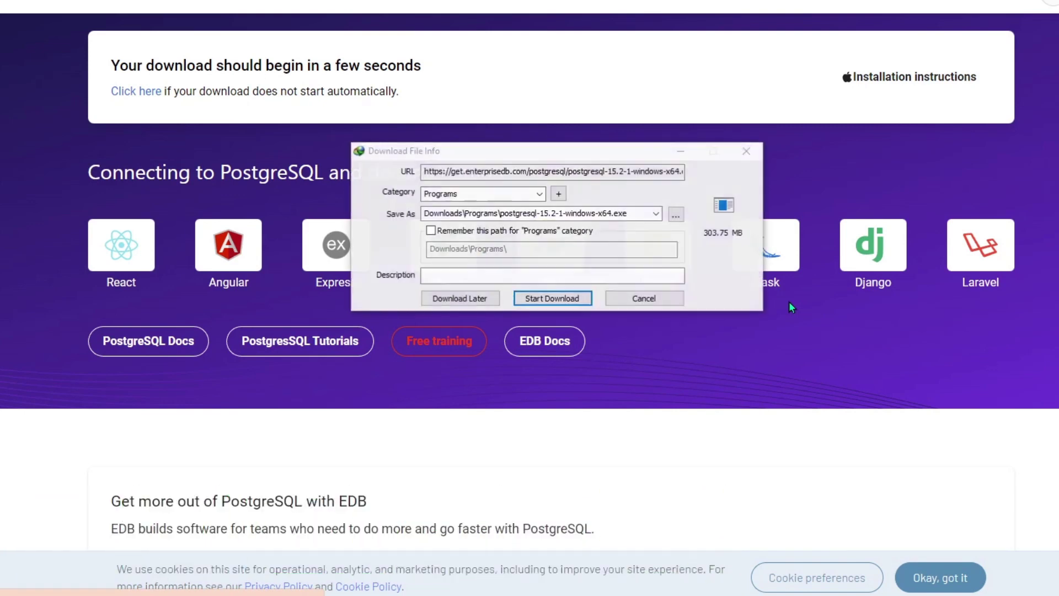
Download postgresql-15.2-1-windows-x64.exe (303.75 MB) and open its Downloads\Programs folder
click(559, 303)
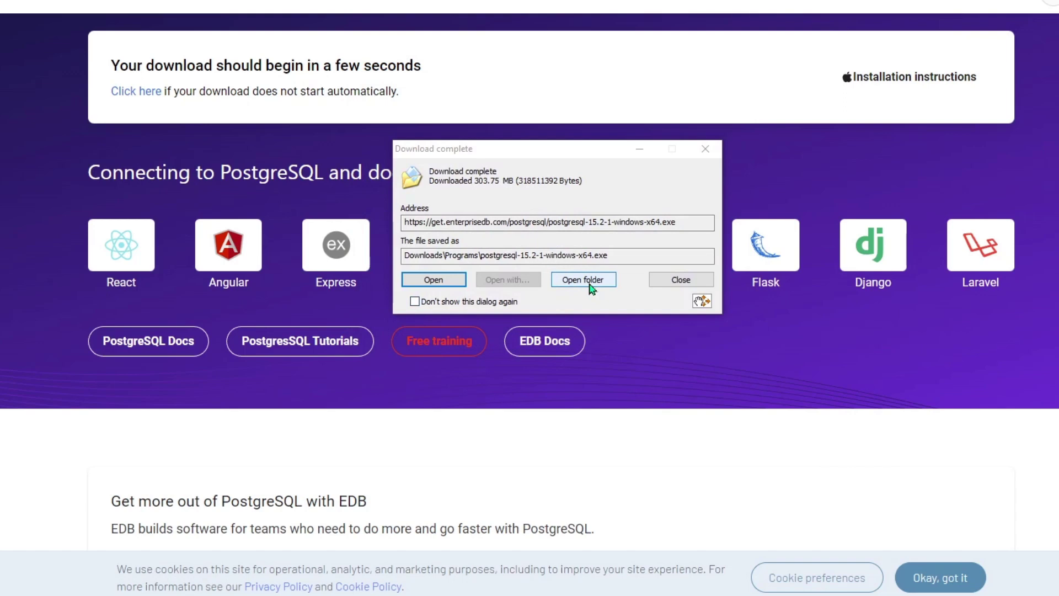
click(590, 284)
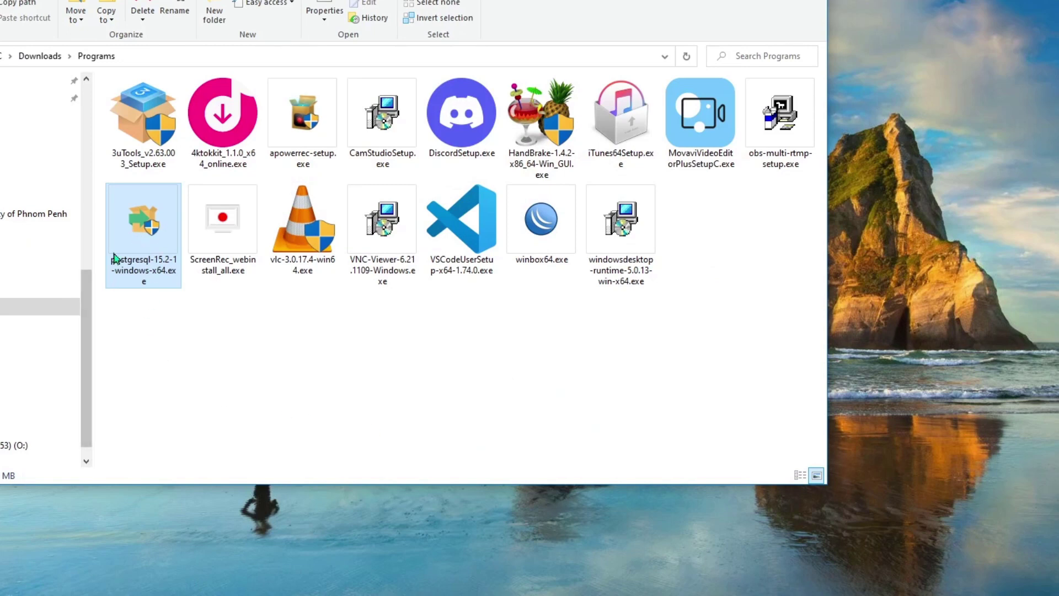
Run postgresql-15.2-1-windows-x64.exe from Downloads\Programs to start the Setup Wizard
double_click(144, 234)
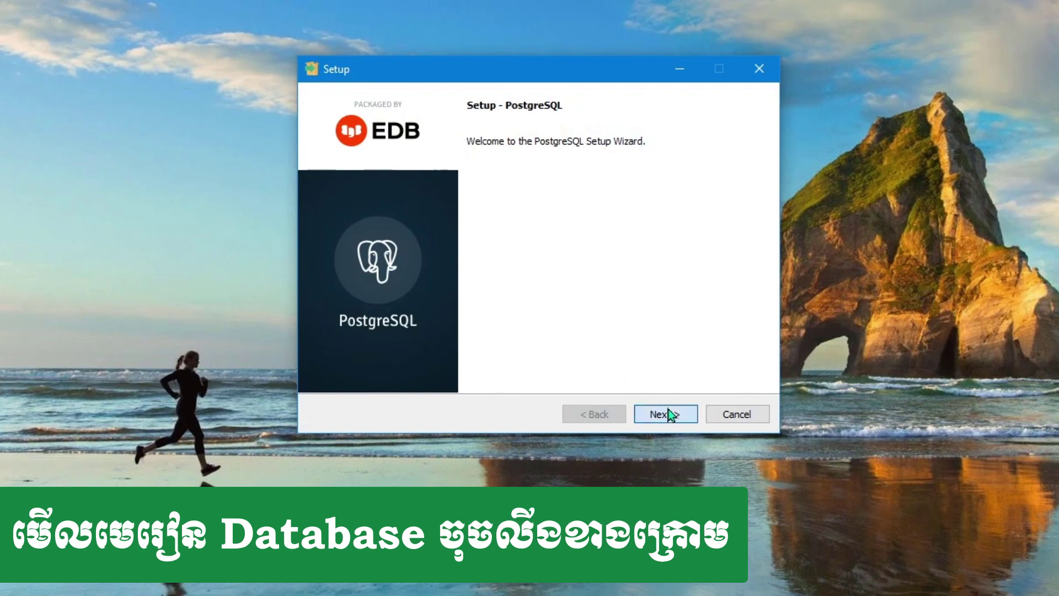
Keep the default installation directory and install all components except Stack Builder
click(667, 409)
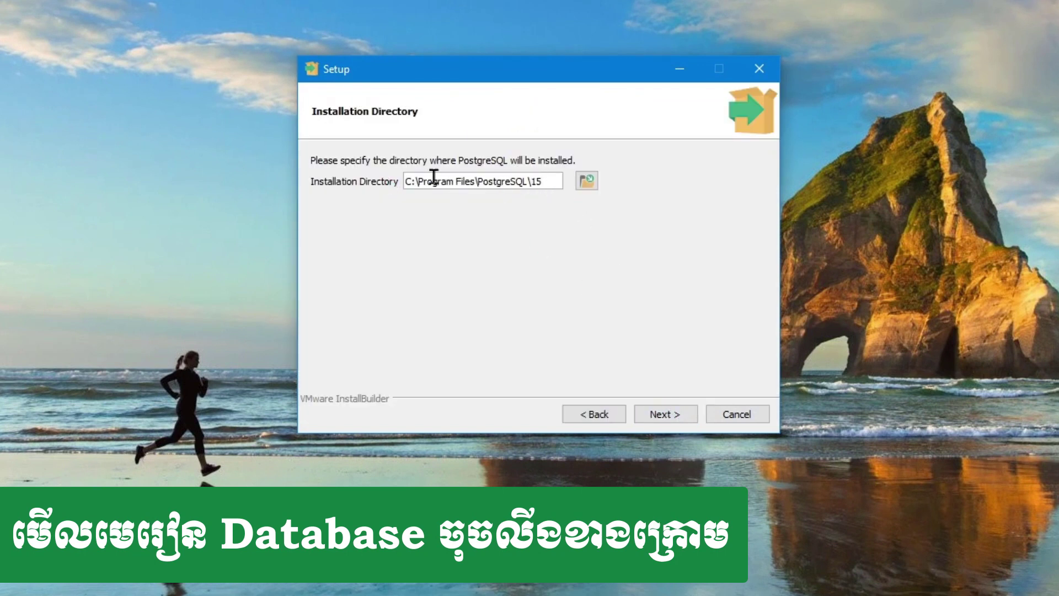
click(664, 417)
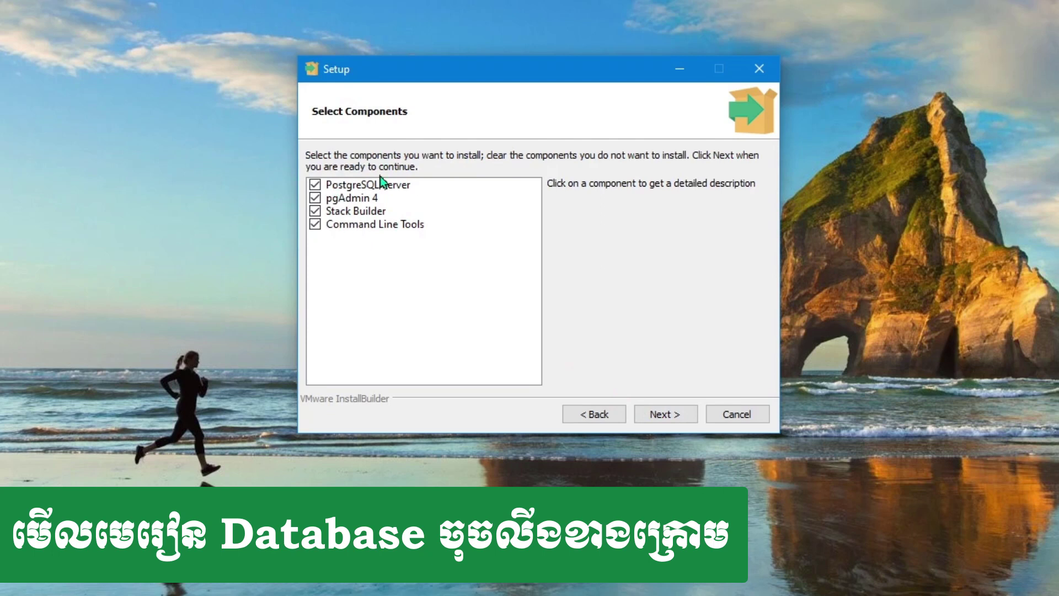
click(315, 213)
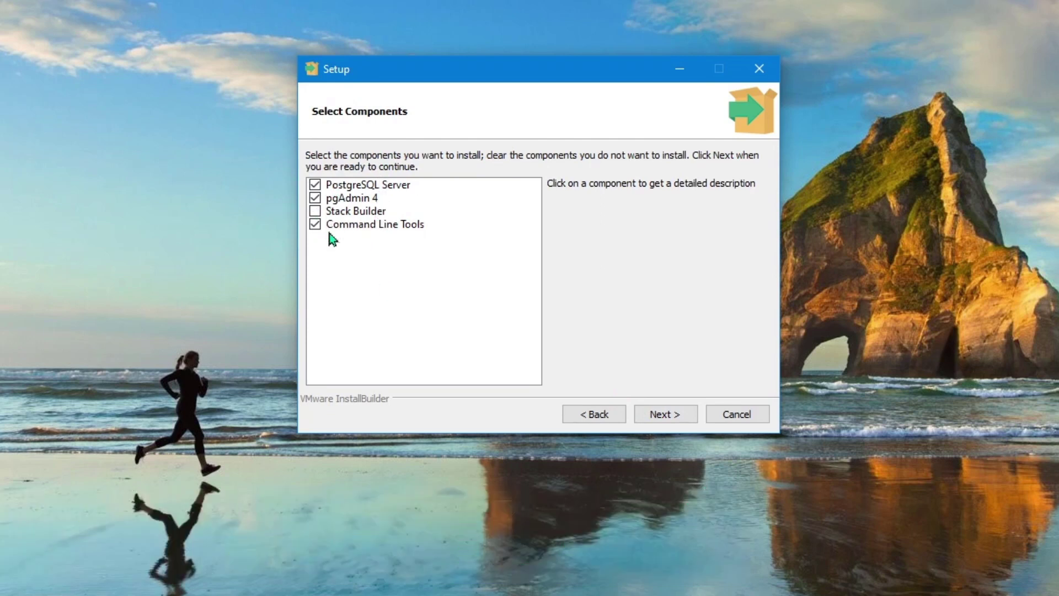
click(389, 185)
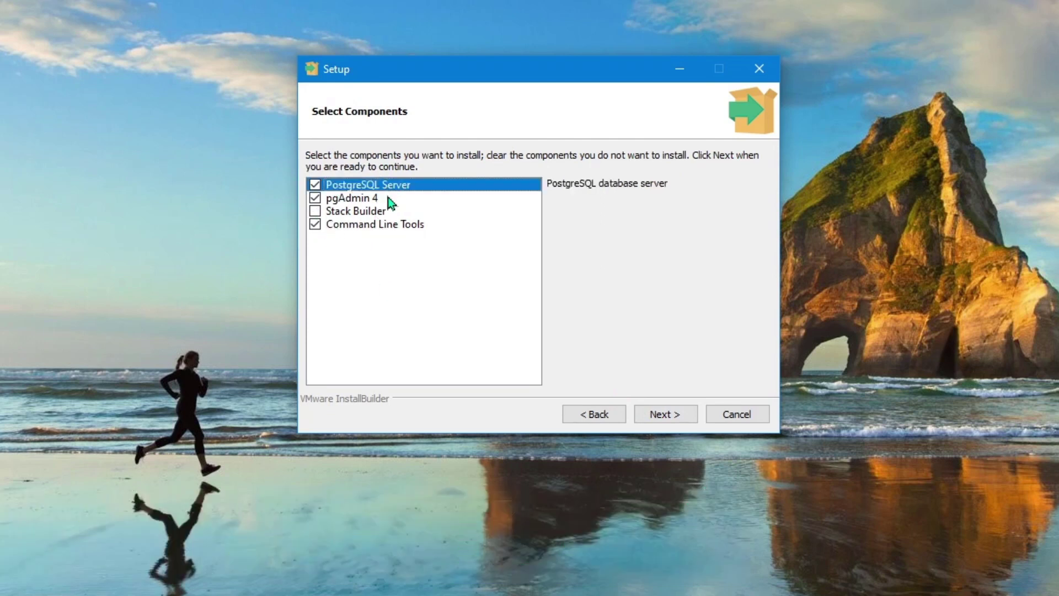
click(386, 197)
click(388, 227)
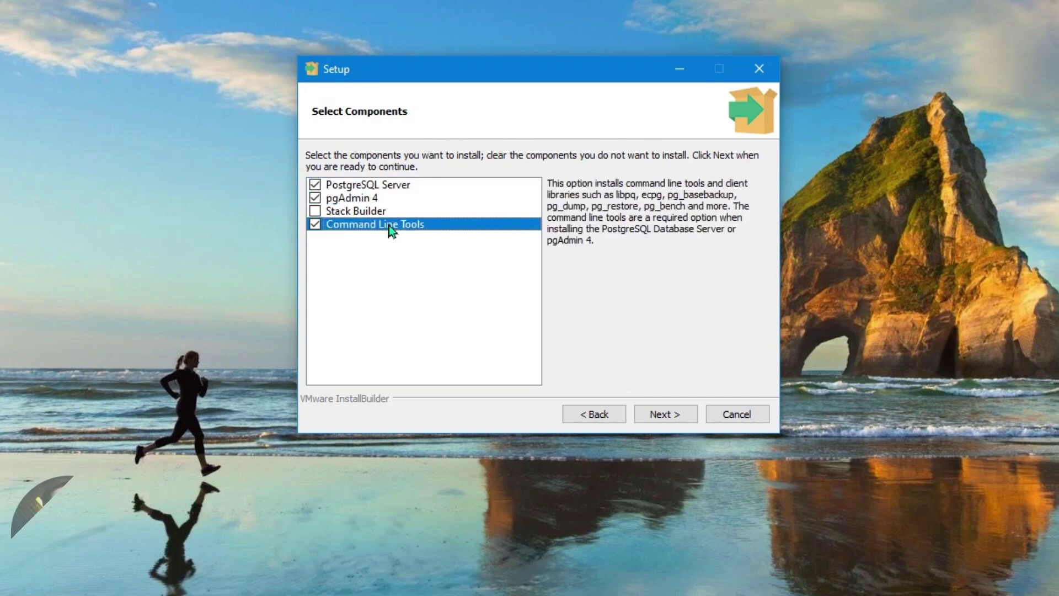
click(362, 201)
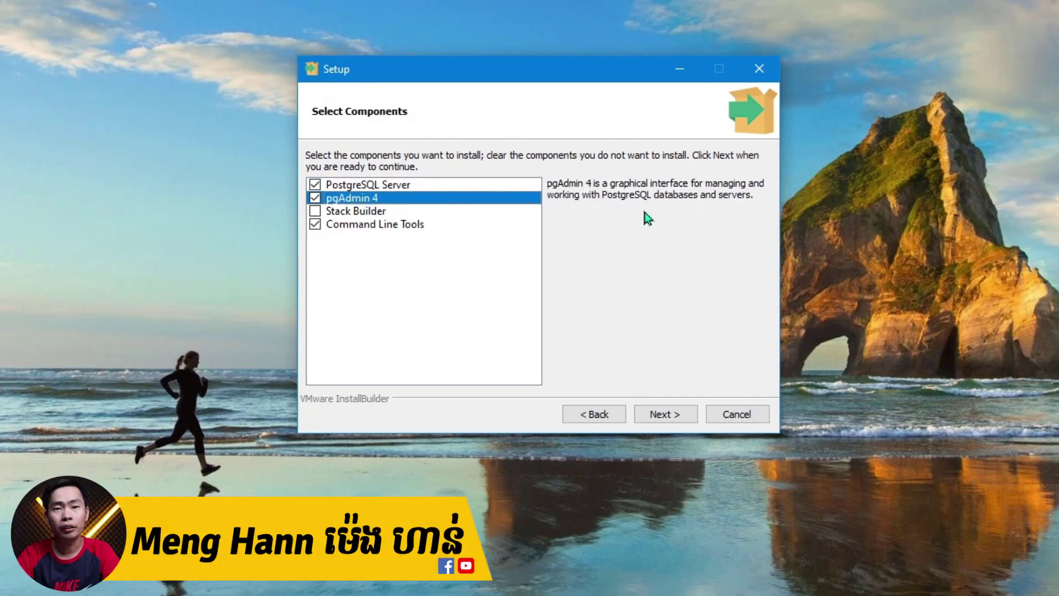
click(665, 417)
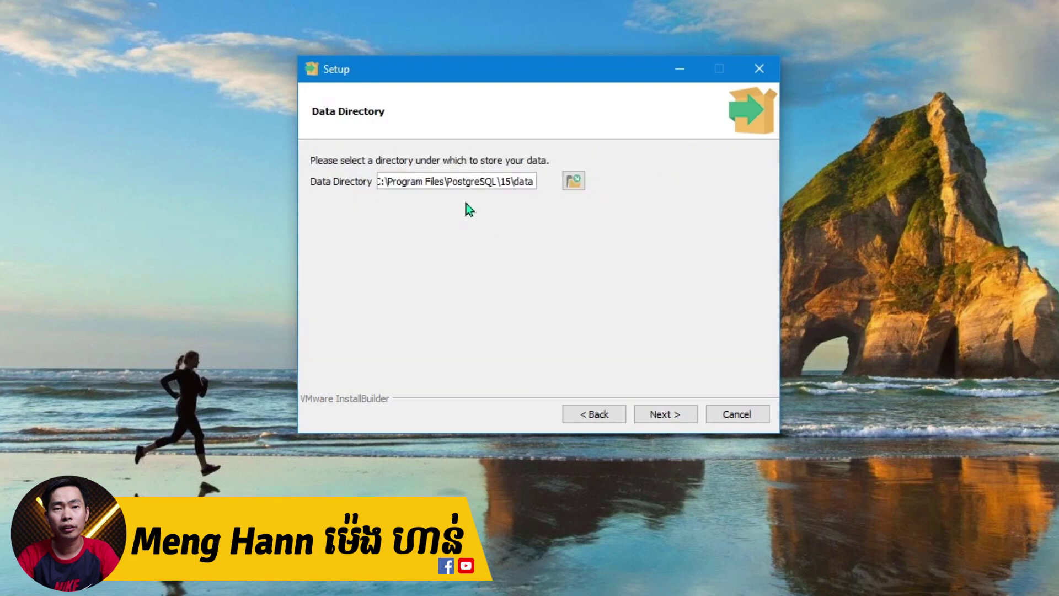
Keep the default data directory and set the superuser password
click(673, 413)
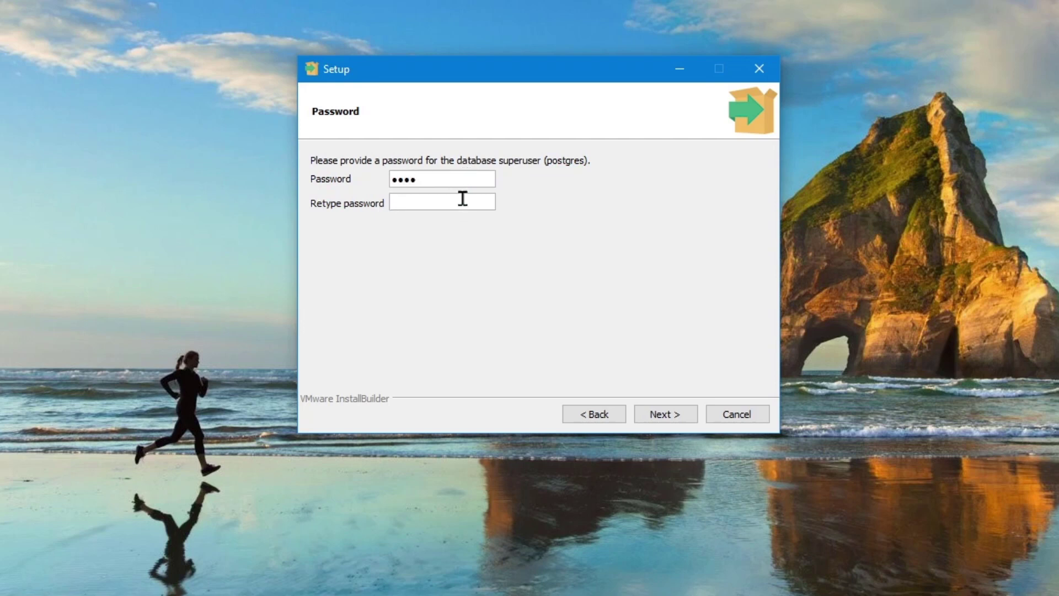
text(t)
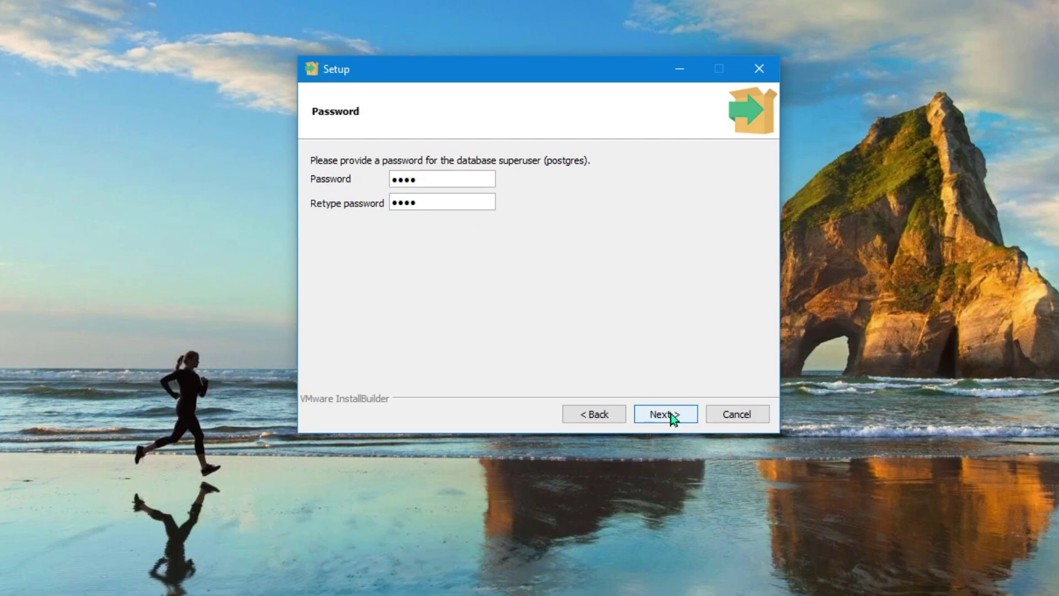
click(674, 415)
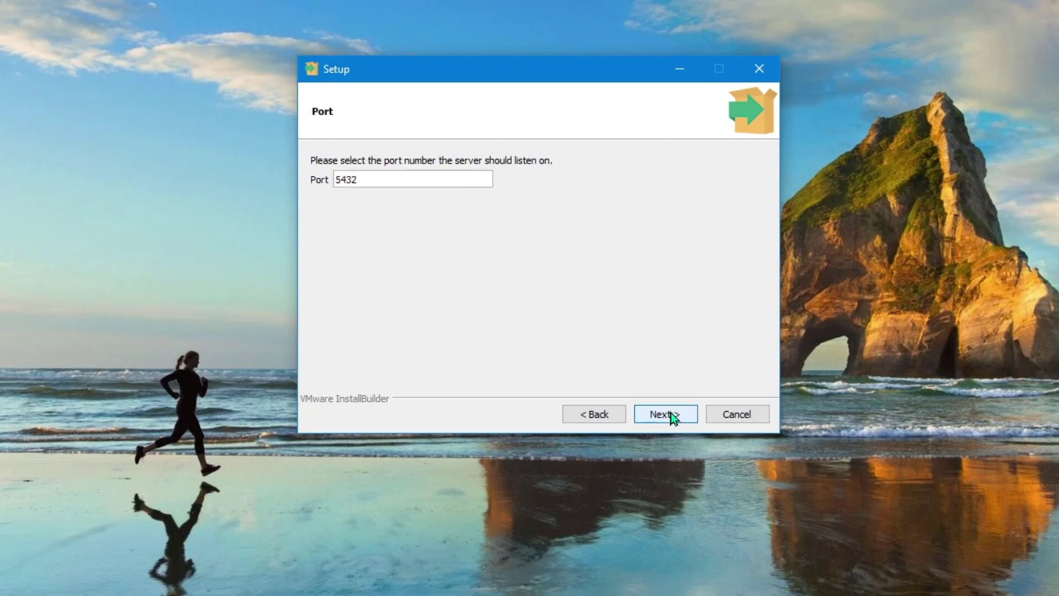
Keep port 5432 and the default locale, continuing past the pre-installation summary
click(670, 413)
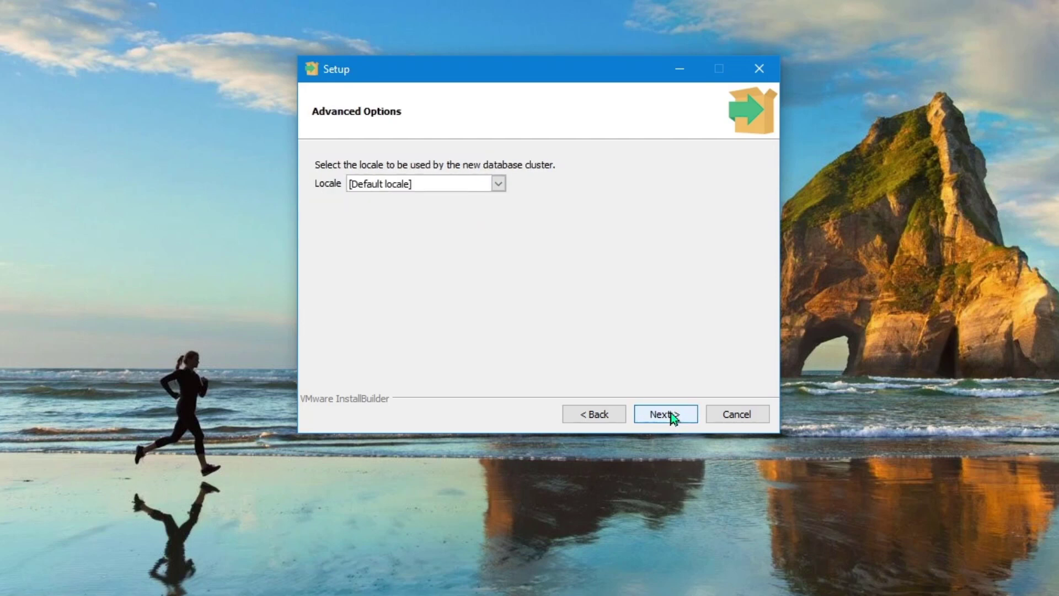
click(424, 183)
click(600, 203)
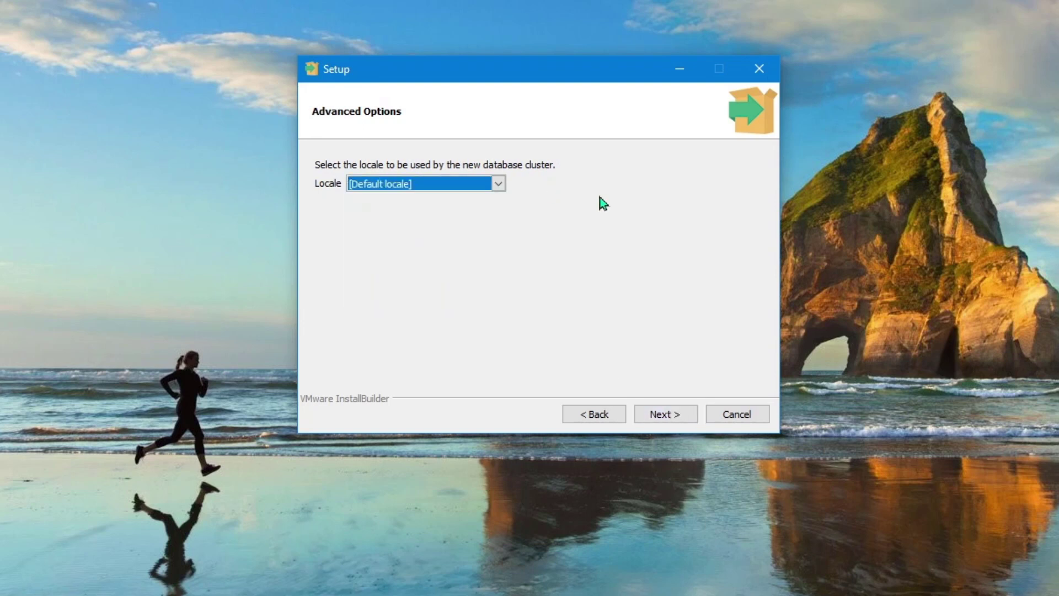
click(651, 418)
click(662, 415)
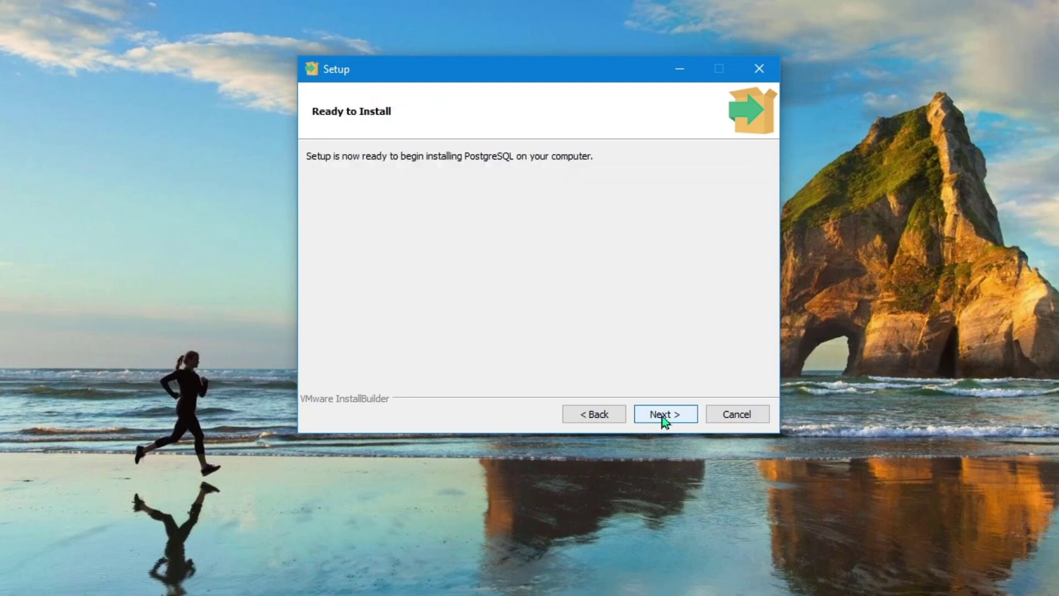
Install PostgreSQL 15 and finish the Setup Wizard once installation completes
click(658, 417)
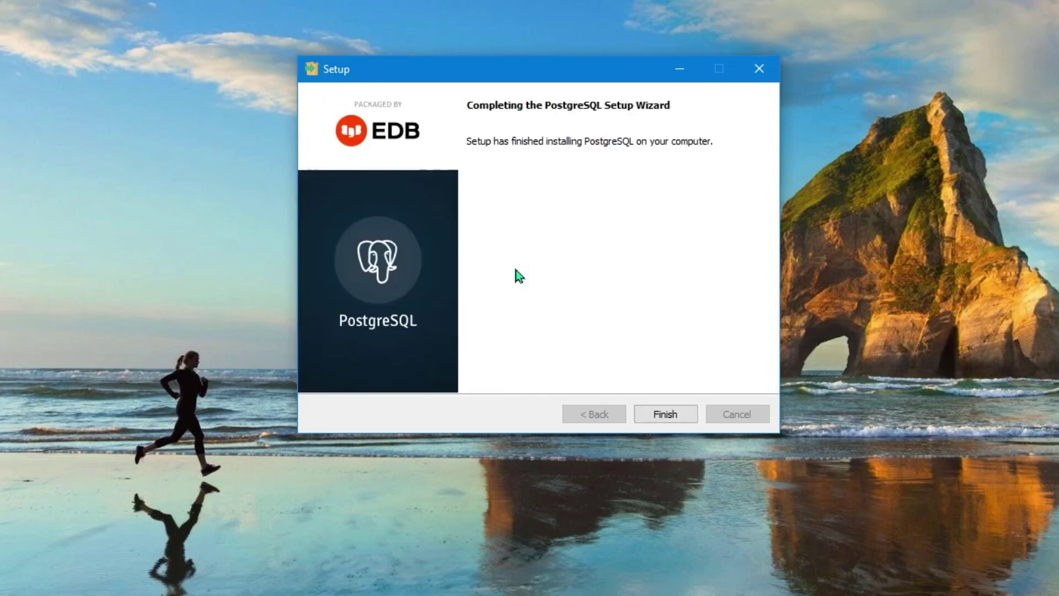
click(665, 413)
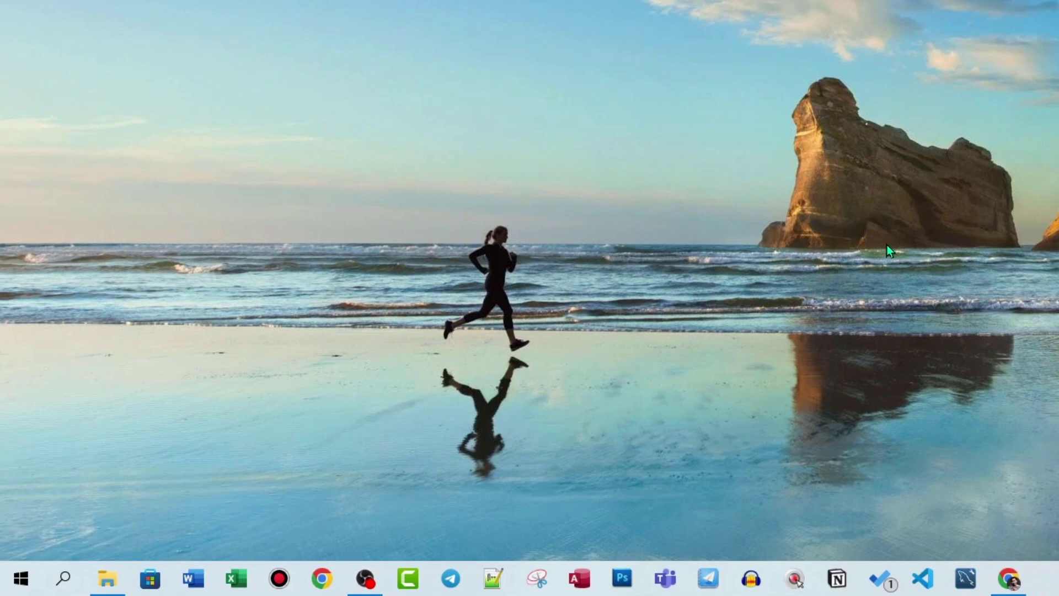
Browse the Start menu's list of recently added apps
click(21, 578)
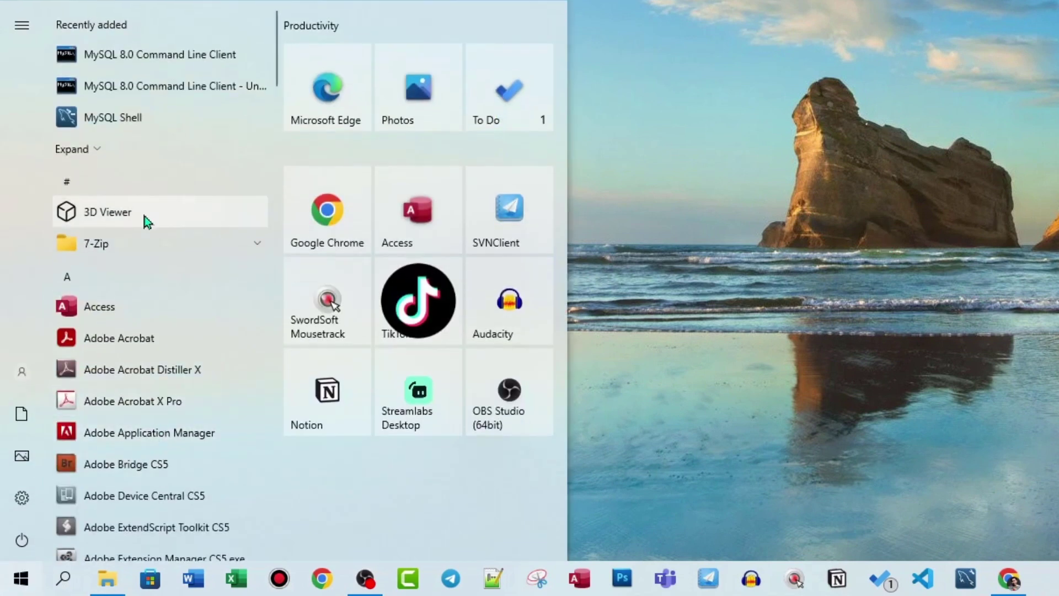
click(107, 159)
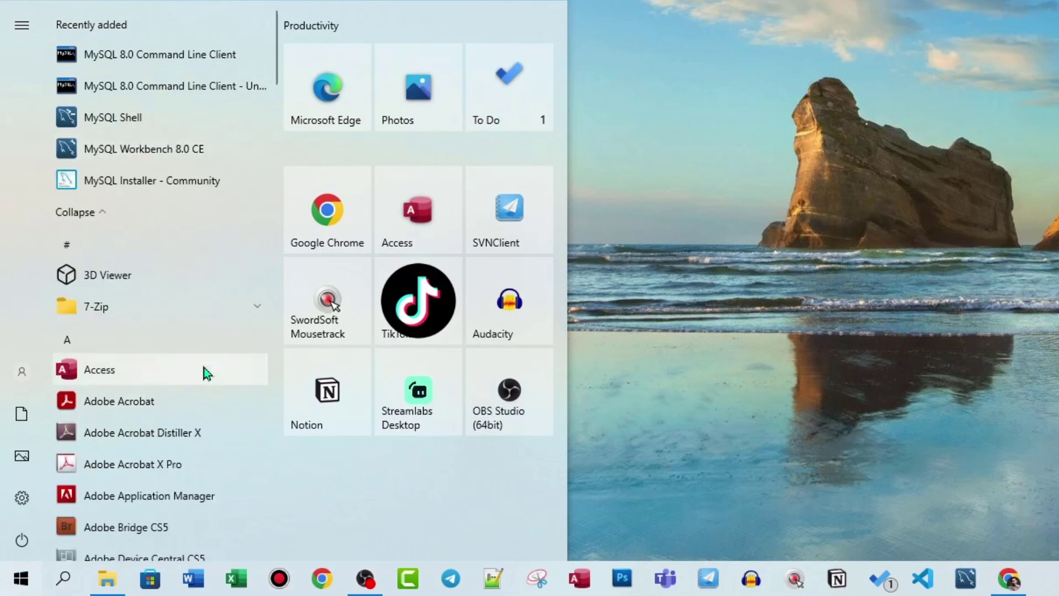
scroll(147, 219, down, 5)
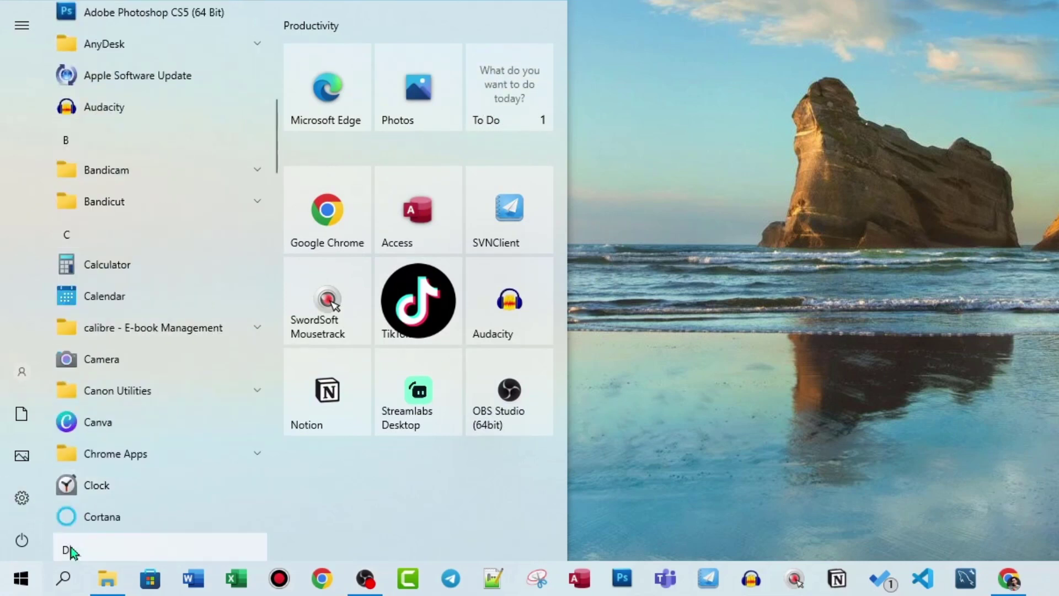
scroll(169, 424, down, 1)
scroll(182, 419, down, 12)
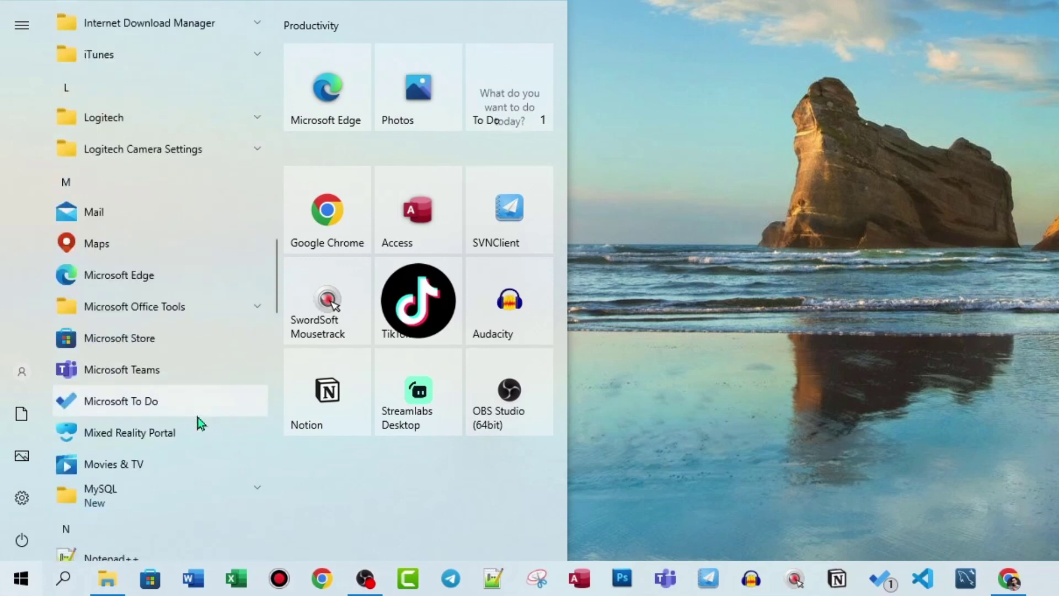
scroll(193, 418, down, 1)
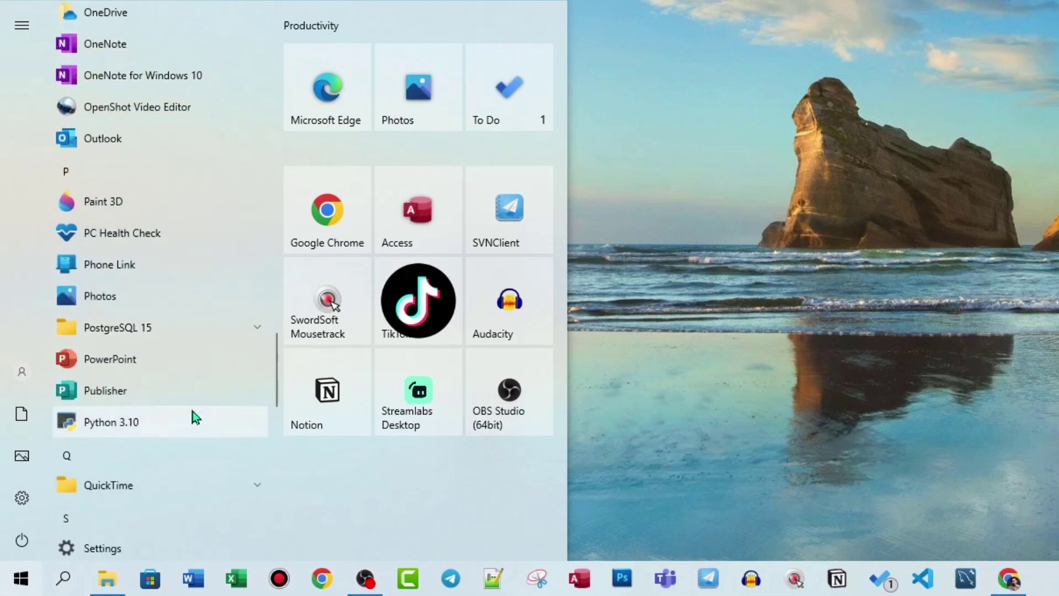
Search Windows for 'pg' and launch pgAdmin 4 from the results
click(64, 583)
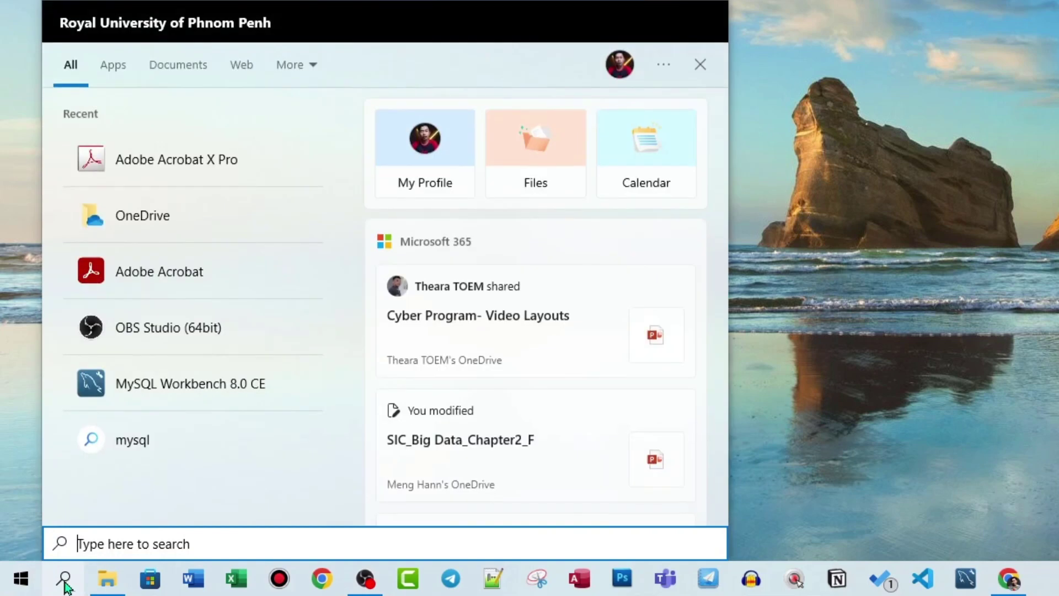
text(post)
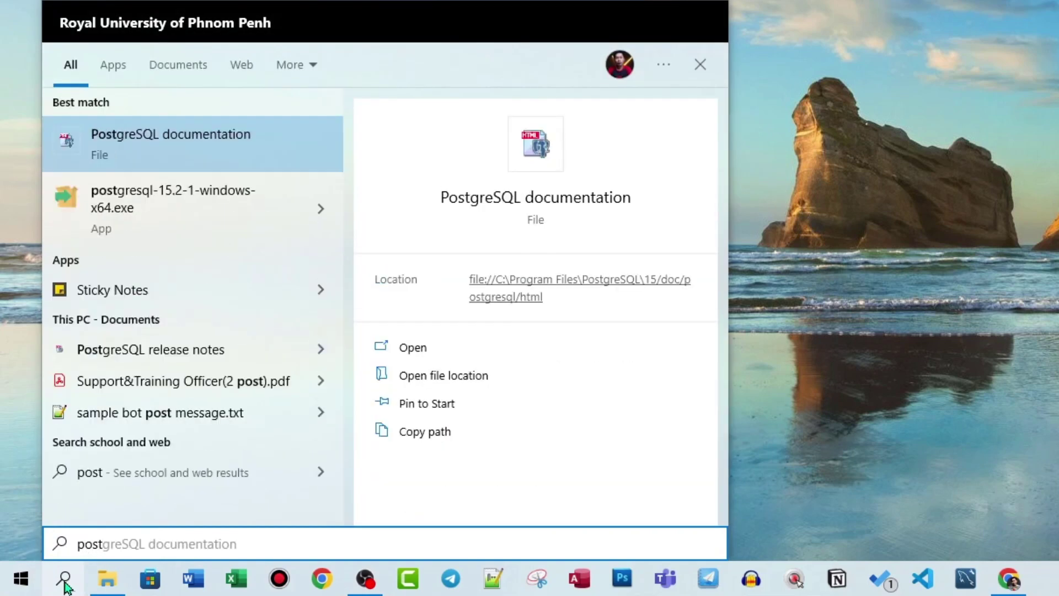
text(g)
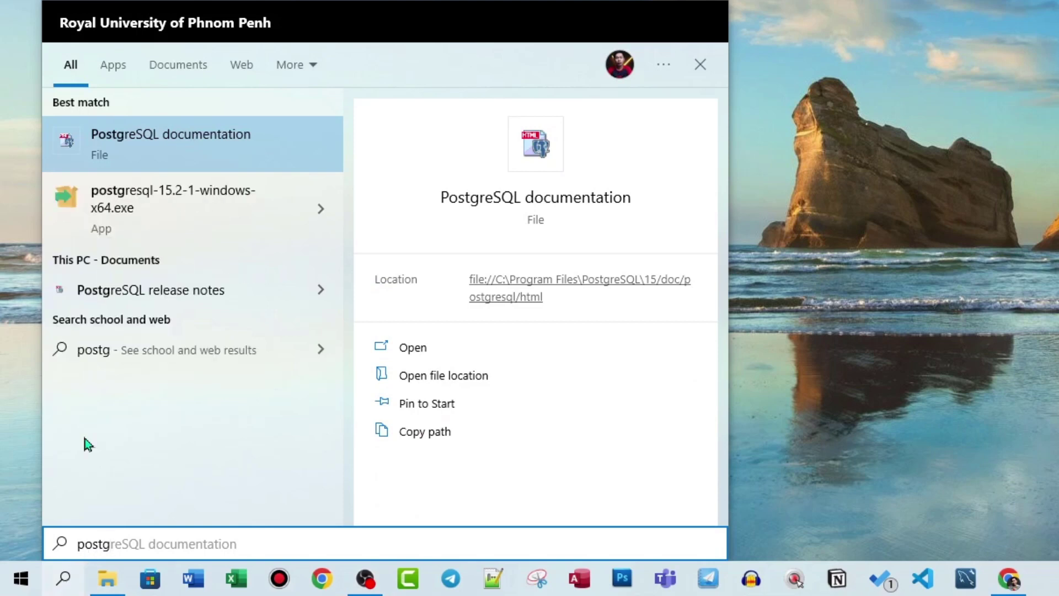
key(BackSpace)
key(BackSpace)
key(BackSpace)
key(BackSpace)
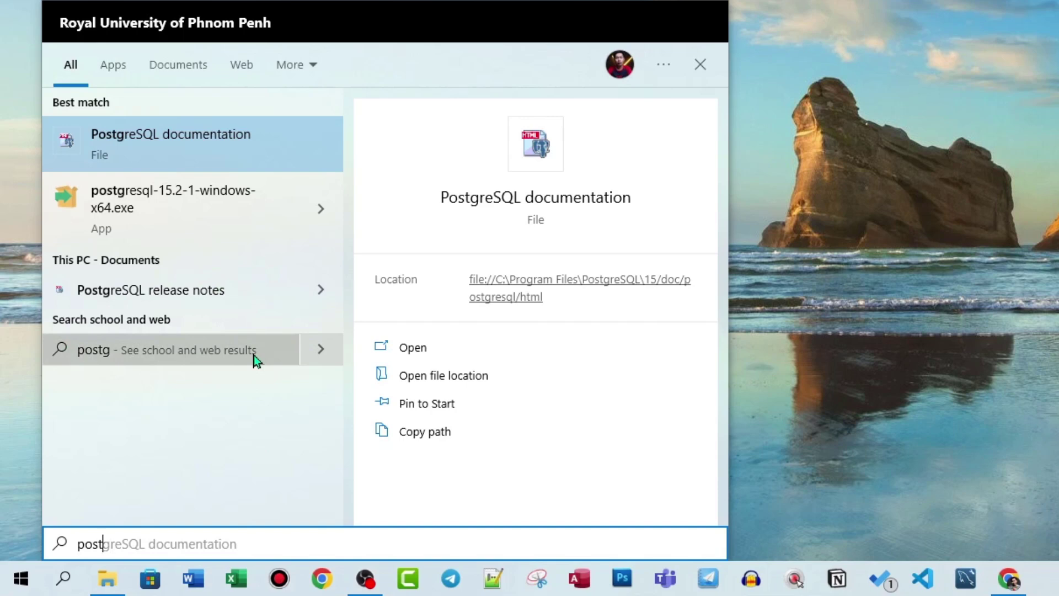
key(BackSpace)
text(pg)
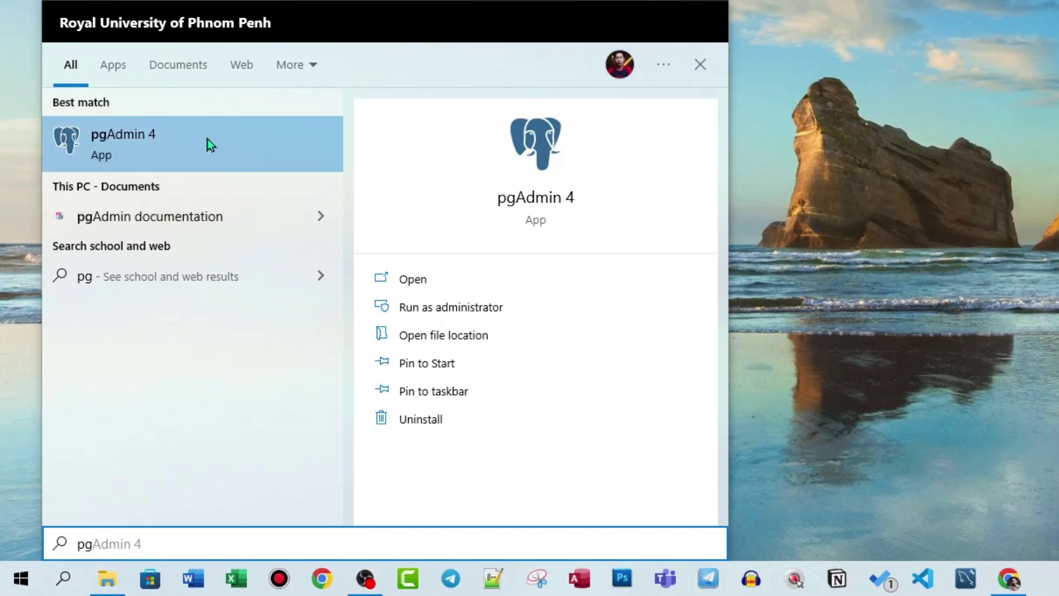
click(175, 147)
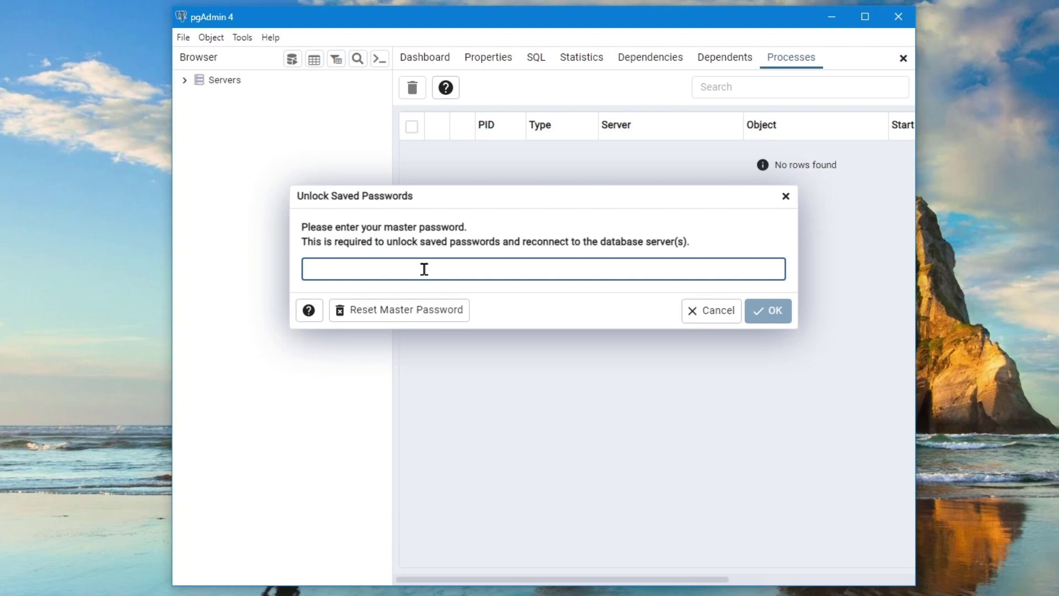
Enter the master password to unlock saved passwords and show the welcome Dashboard
text(••)
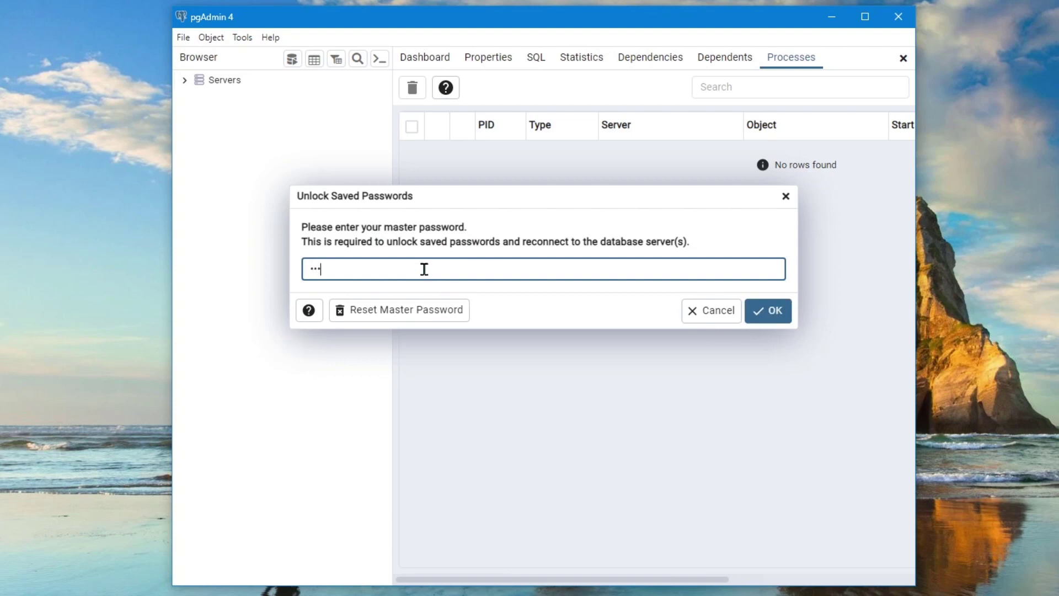
click(769, 310)
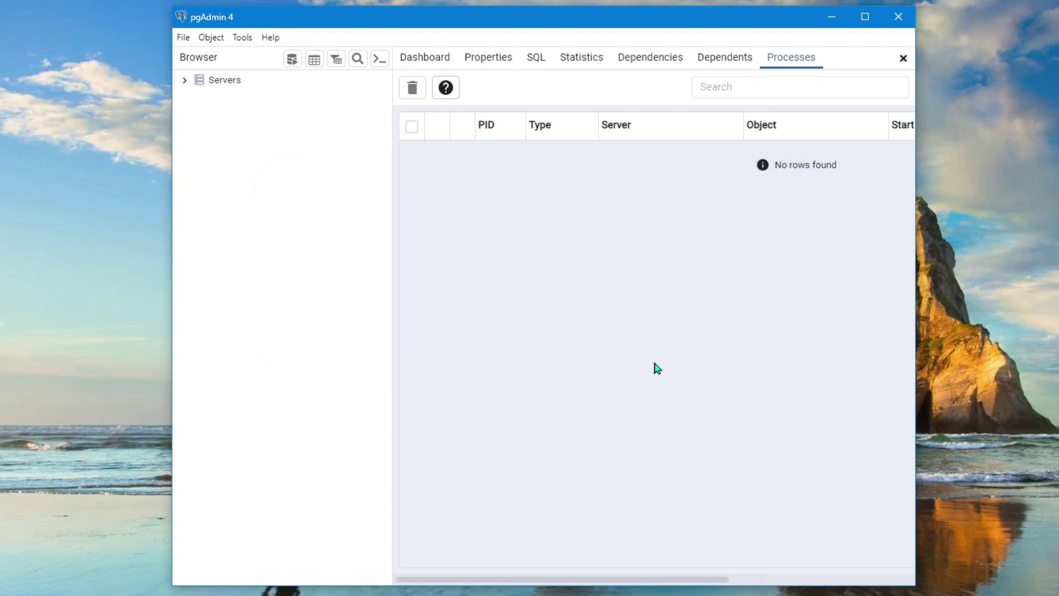
click(423, 61)
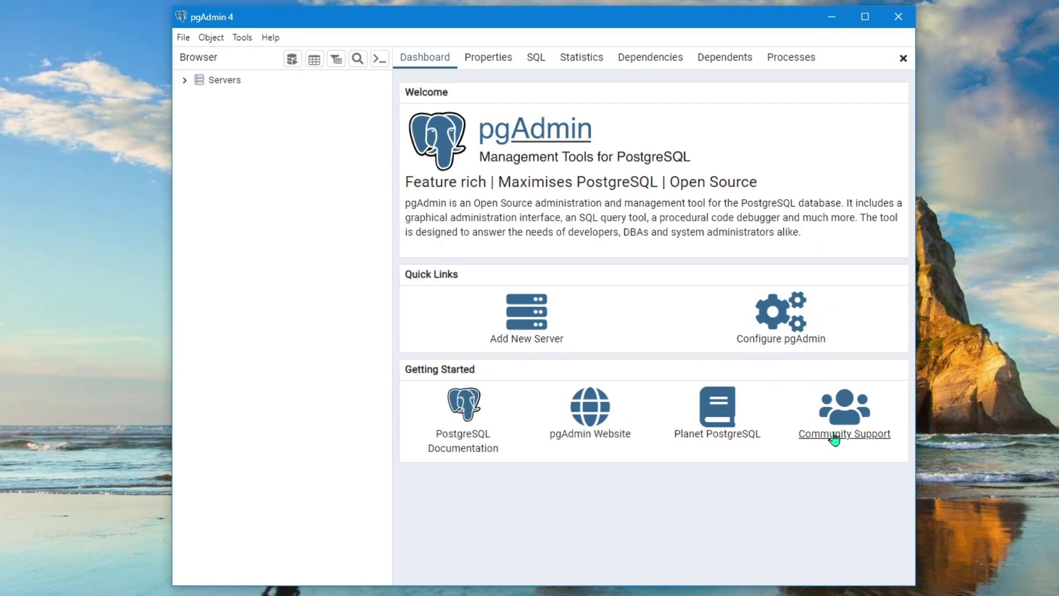
Cycle through the Properties, SQL, Statistics, Dependencies, Dependents and Processes tabs, then Dashboard
click(499, 66)
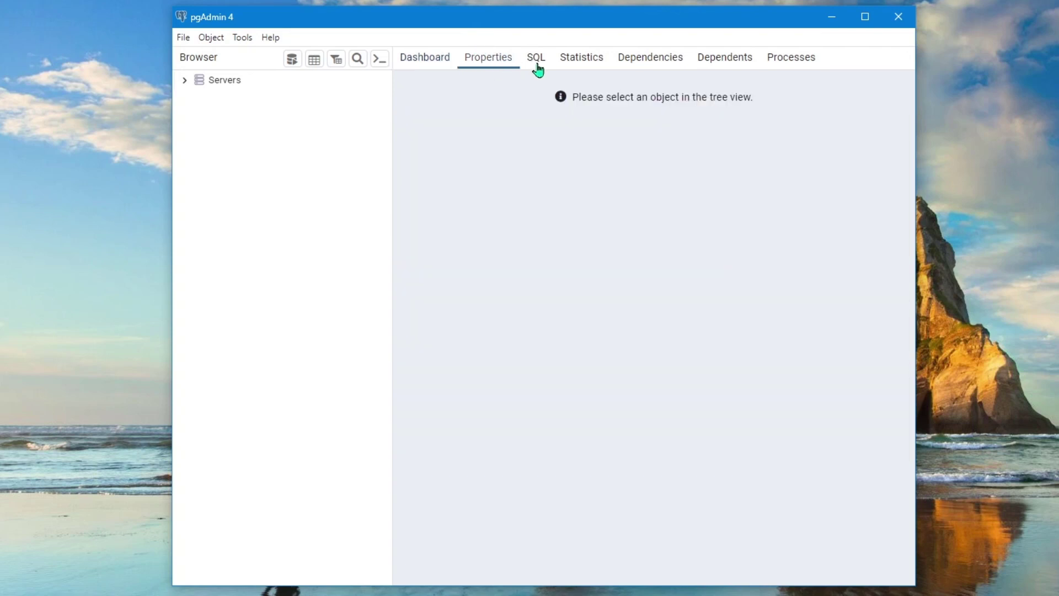
click(538, 67)
click(577, 63)
click(646, 65)
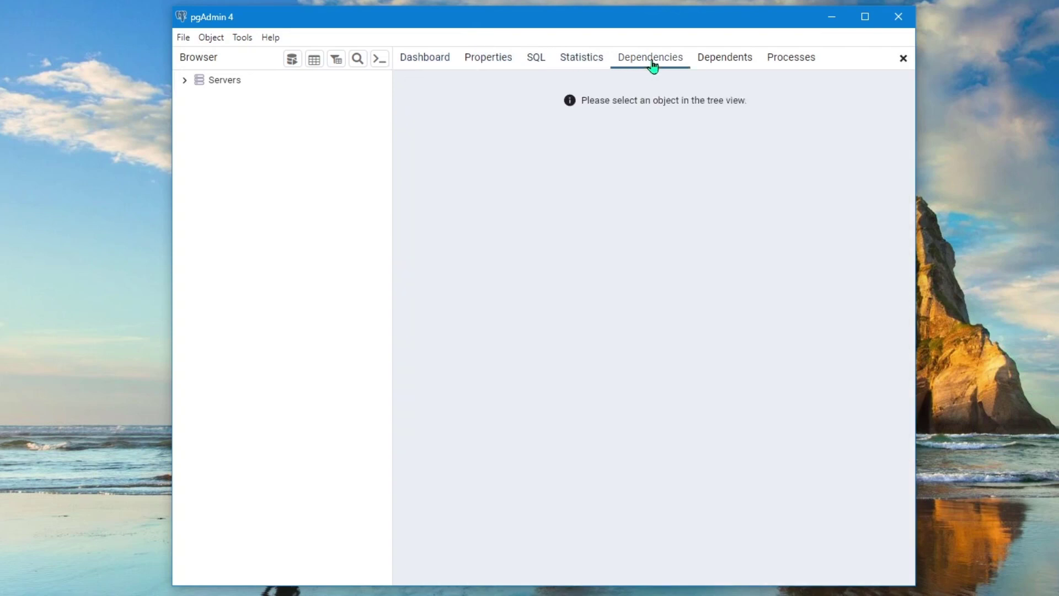
click(736, 64)
click(776, 63)
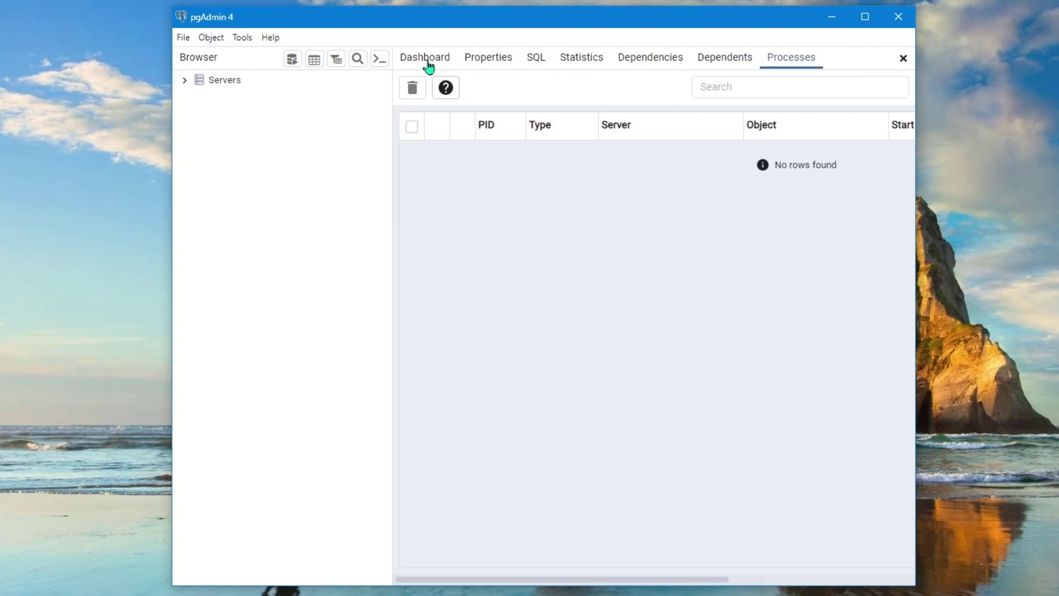
click(425, 55)
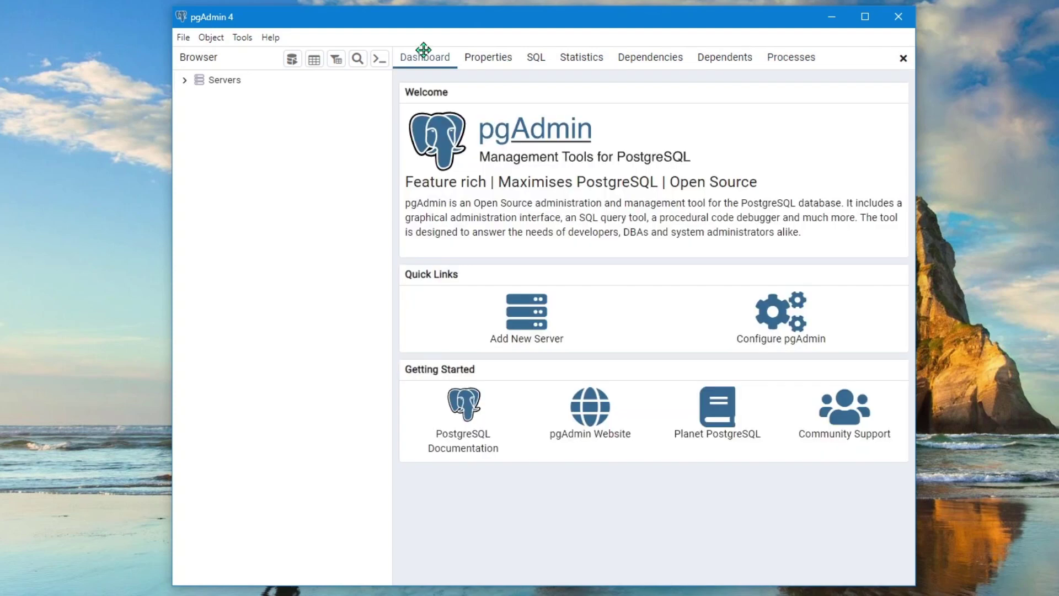
Expand Servers and connect to PostgreSQL 15 using the postgres user's password
click(185, 81)
click(194, 97)
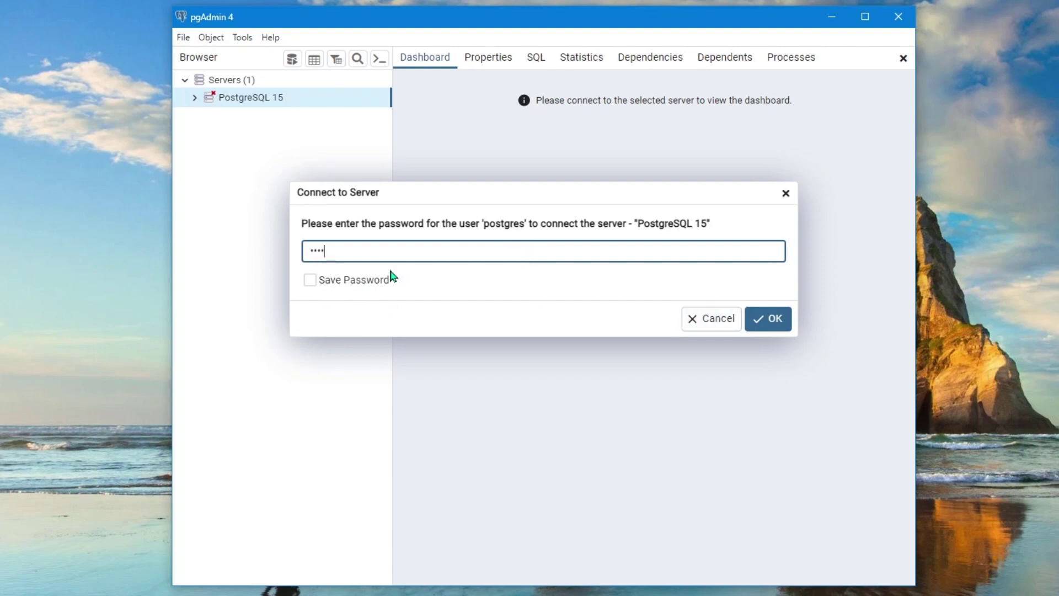
click(774, 320)
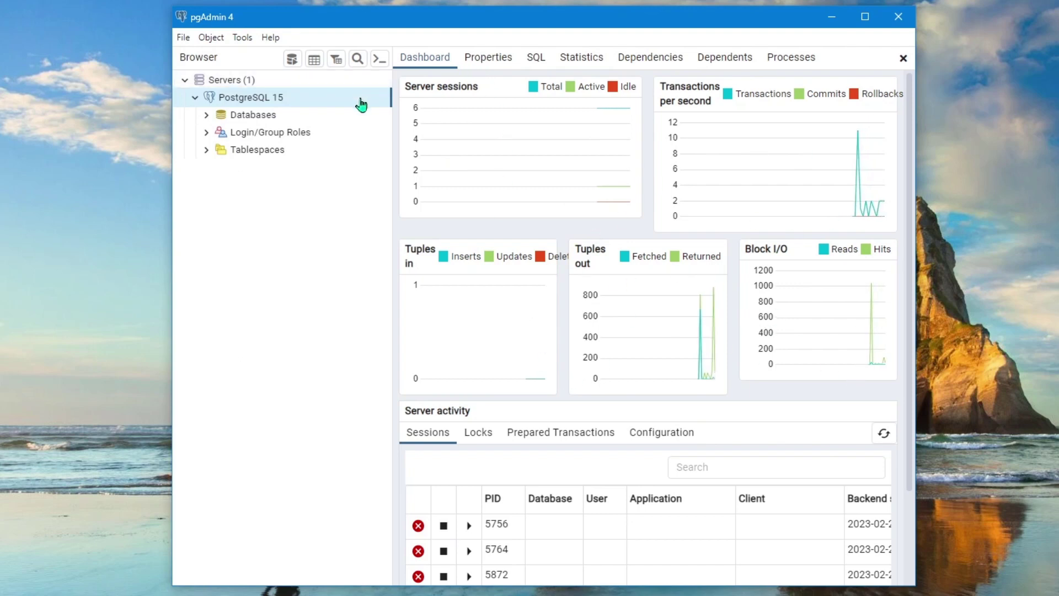
Check the server's Properties, then expand Databases to show the default postgres database and its contents
click(489, 59)
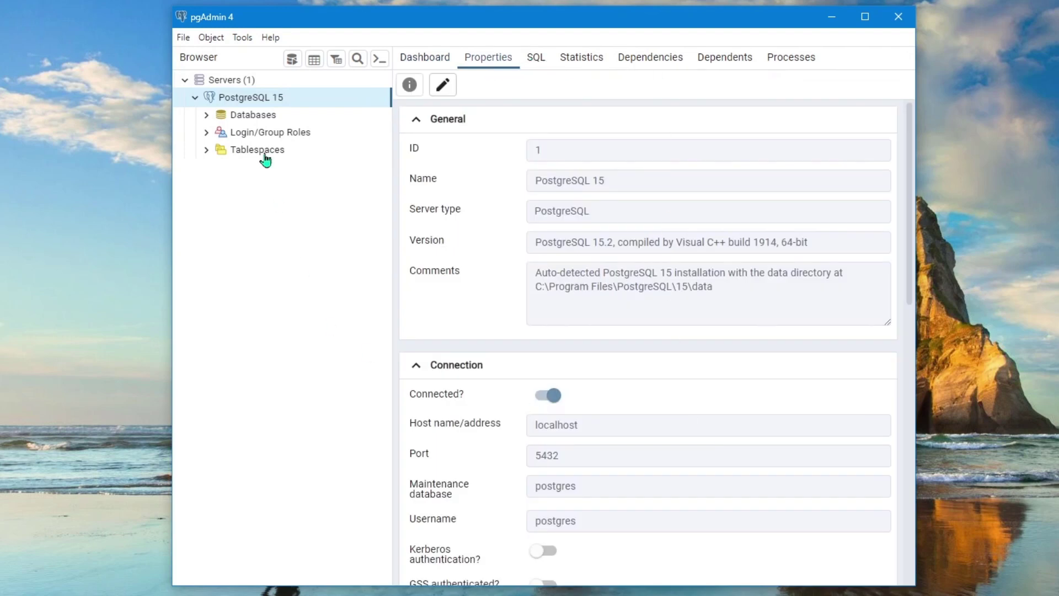
click(258, 118)
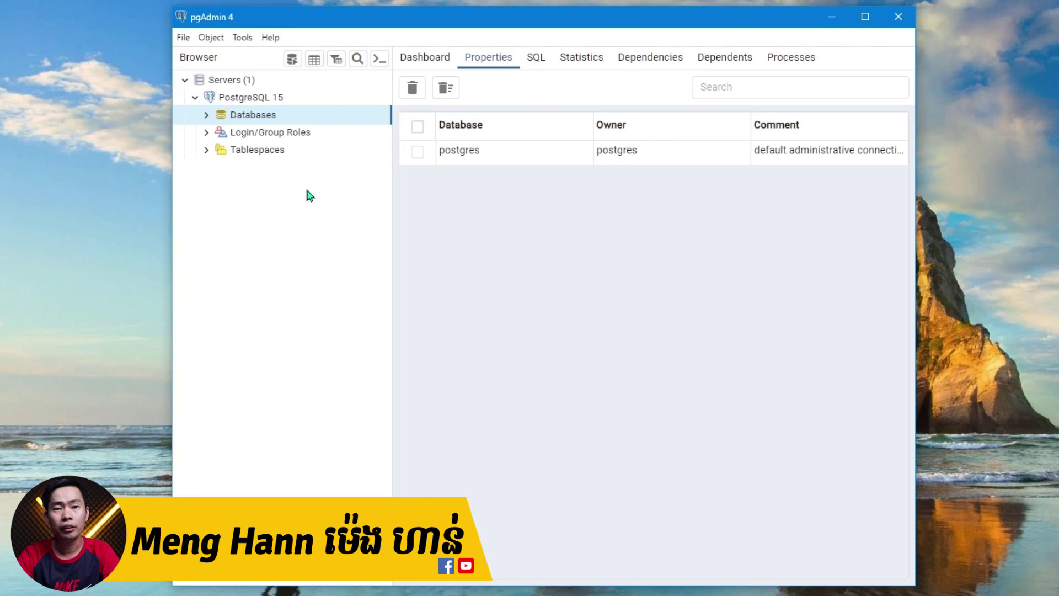
click(206, 114)
click(258, 133)
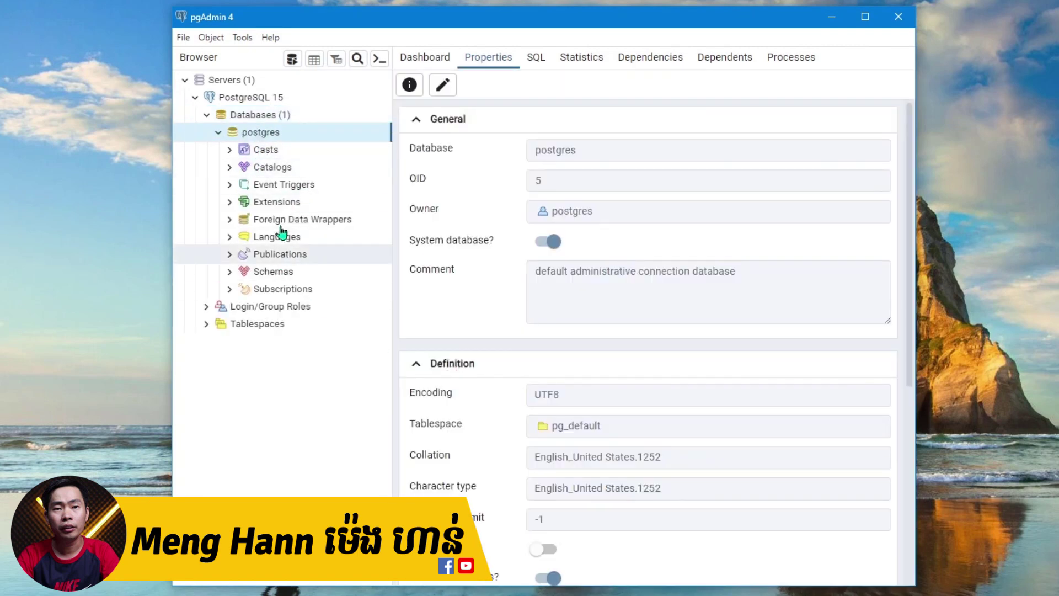
click(259, 116)
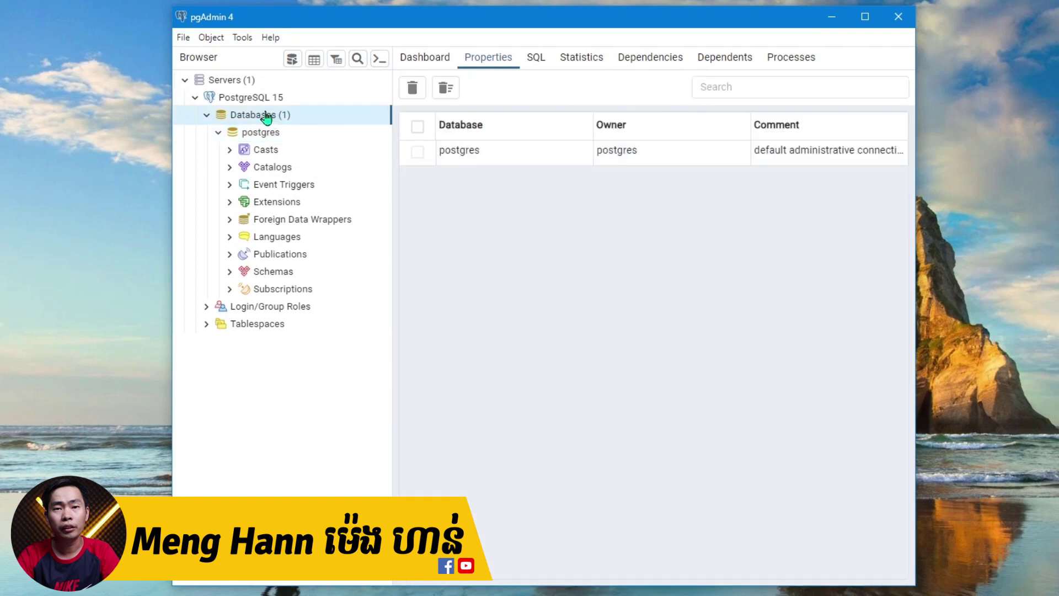
right_click(267, 117)
Create a new database named 'Test' with owner postgres and save it
mouse_move(362, 126)
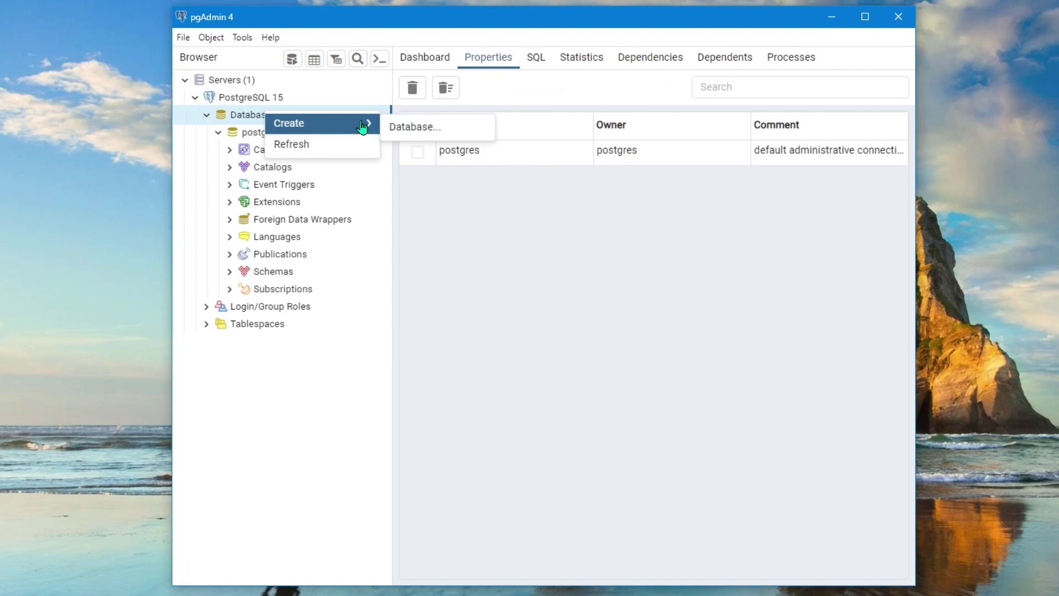
click(419, 129)
click(497, 144)
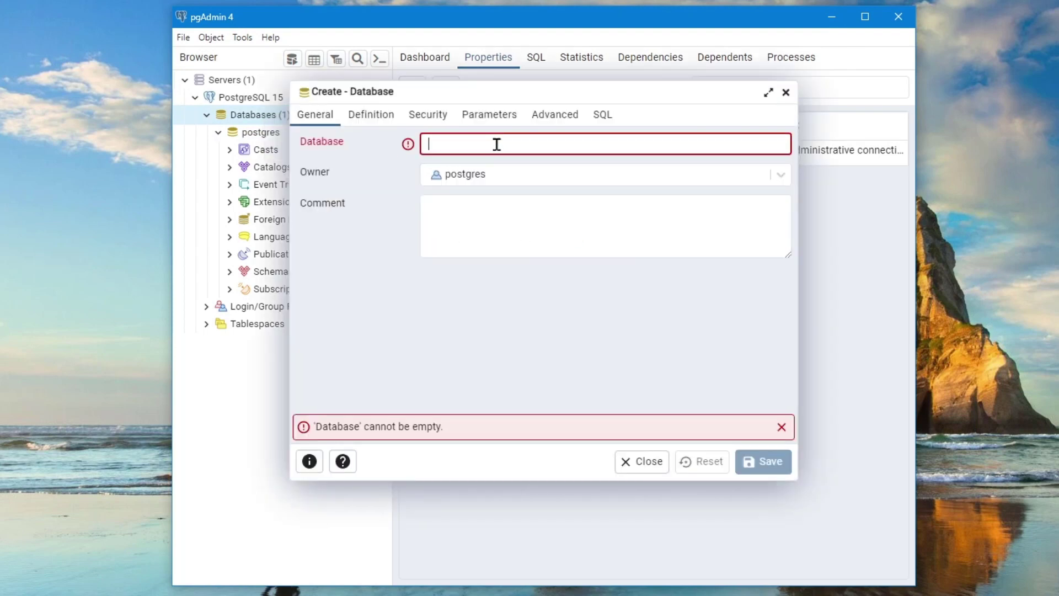
text(Test)
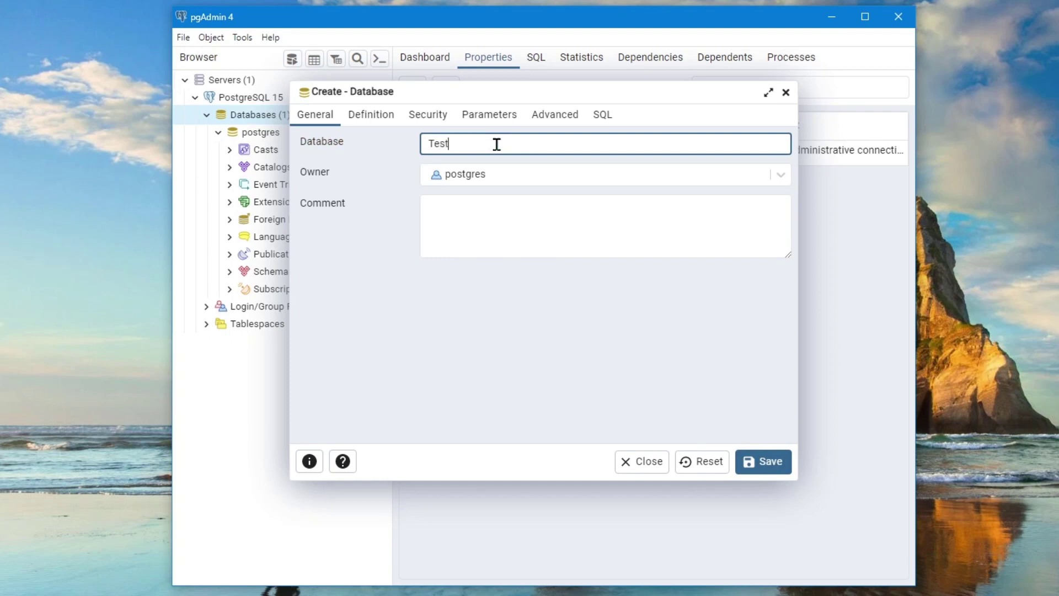
click(629, 174)
click(629, 174)
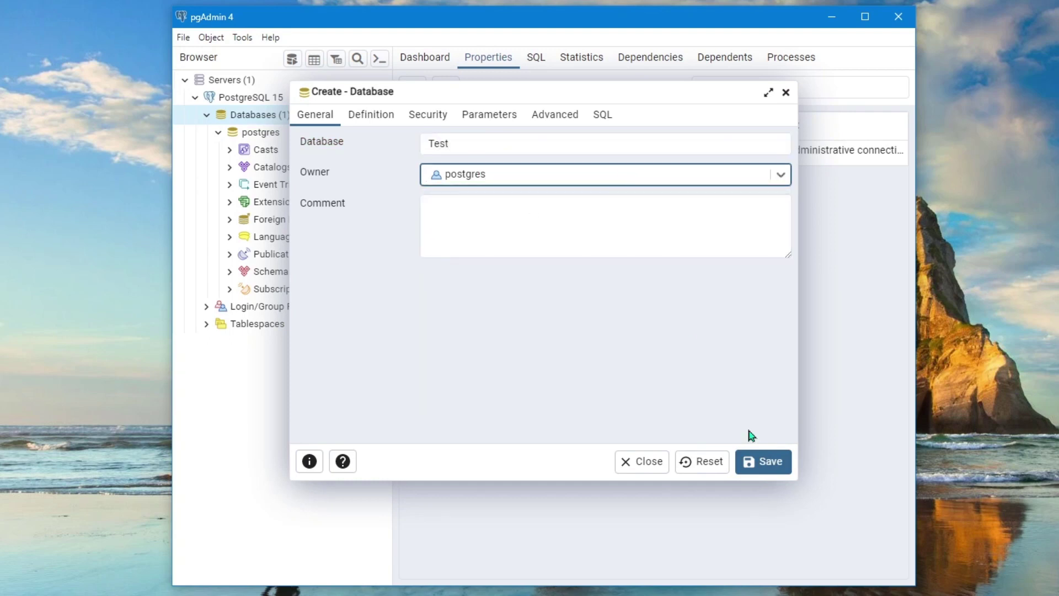
click(775, 474)
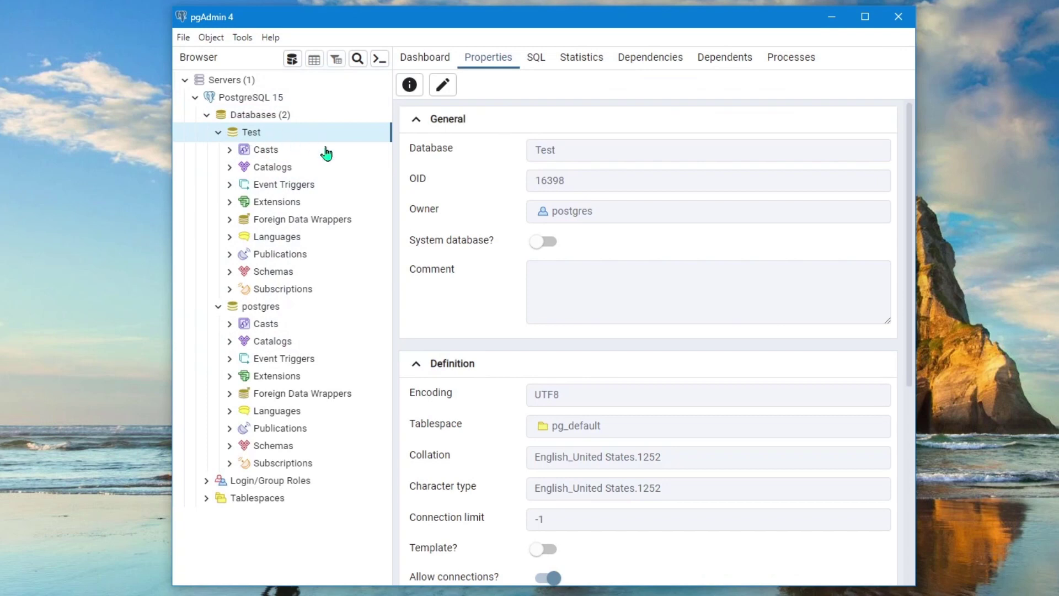
click(535, 58)
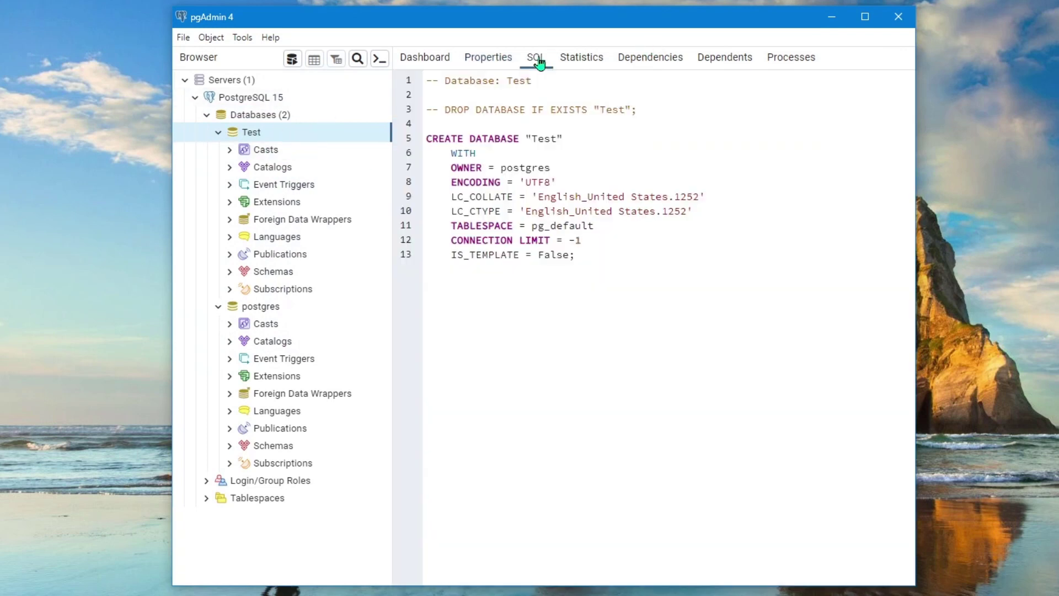
drag(610, 245, 442, 135)
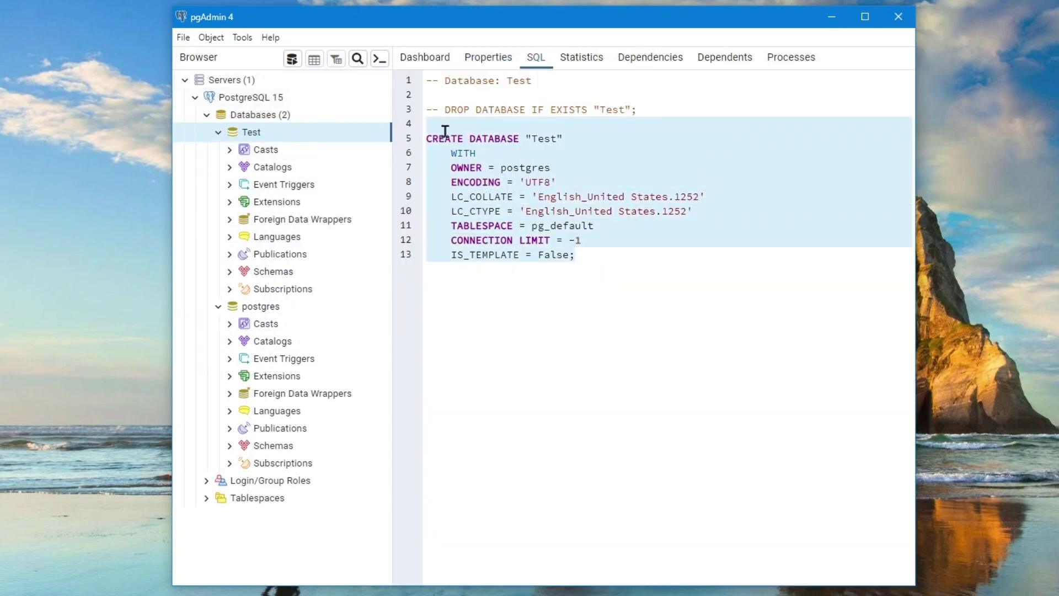
click(637, 231)
click(584, 60)
click(645, 60)
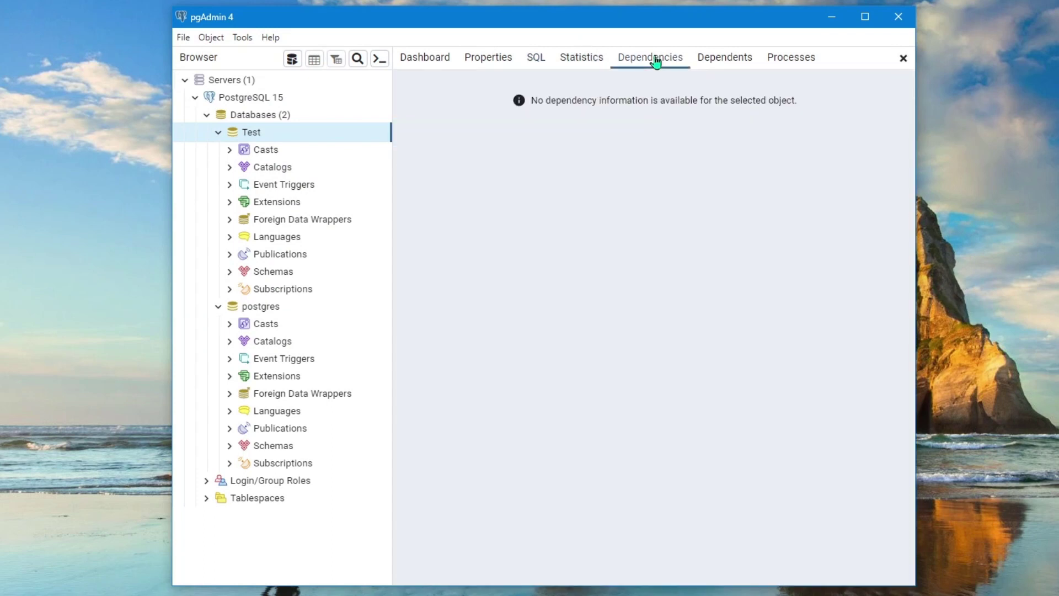
click(792, 59)
click(533, 59)
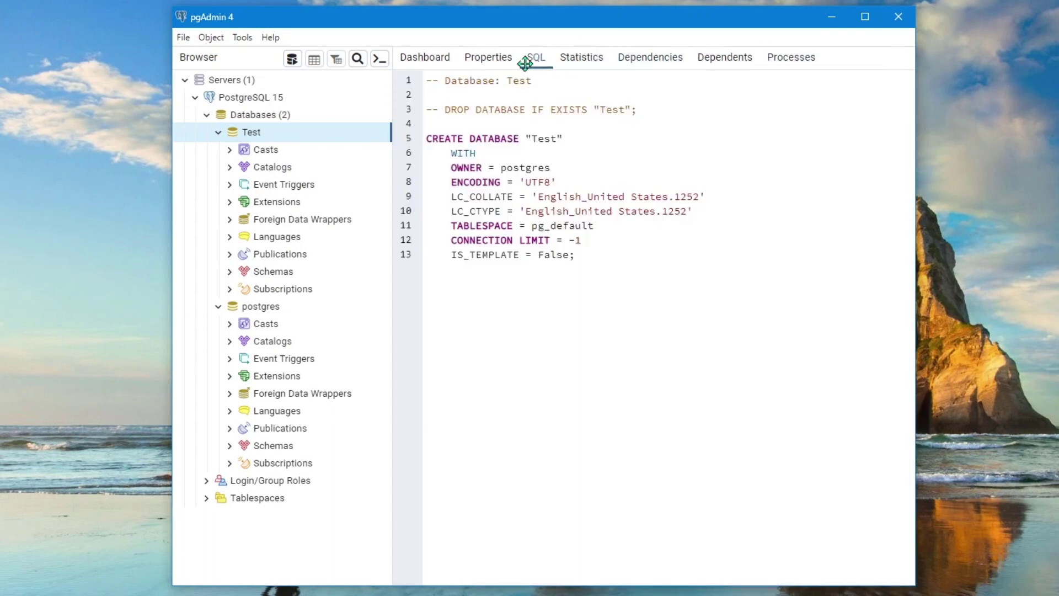
right_click(251, 133)
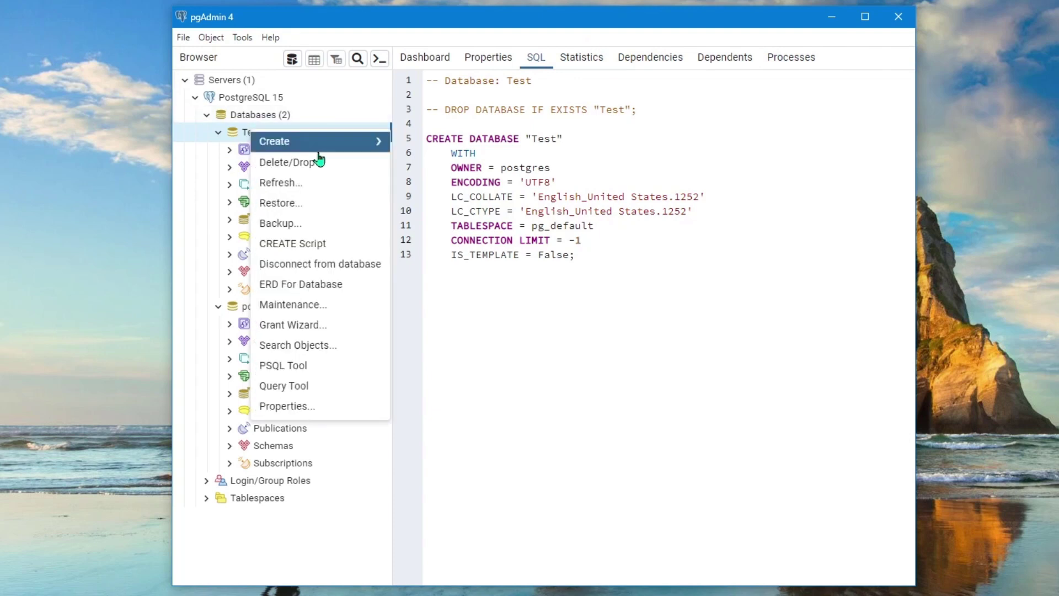
Open the Test database's CREATE script in a Query Tool tab
click(319, 245)
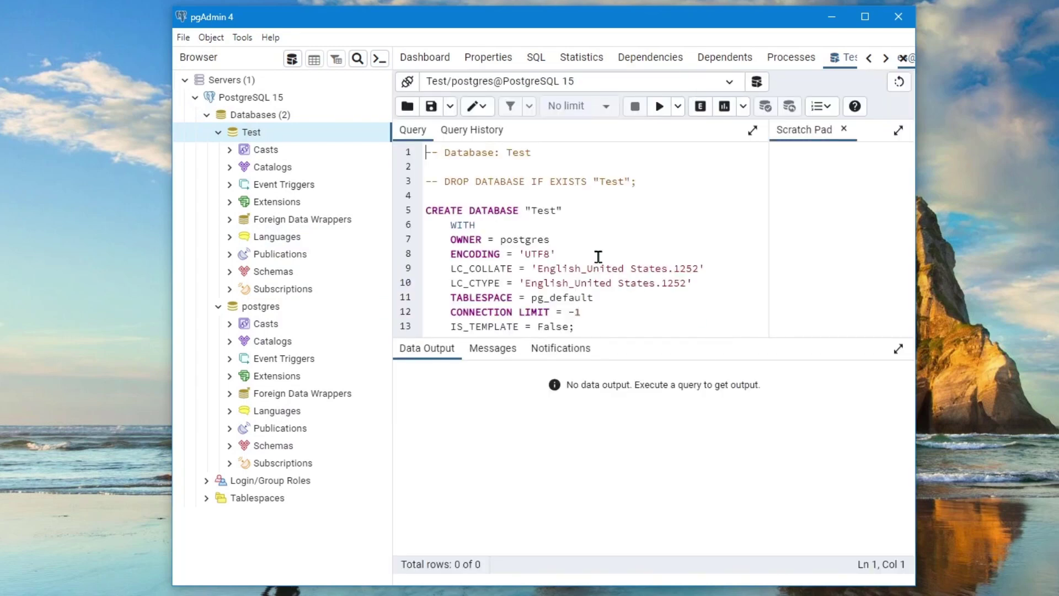
click(538, 59)
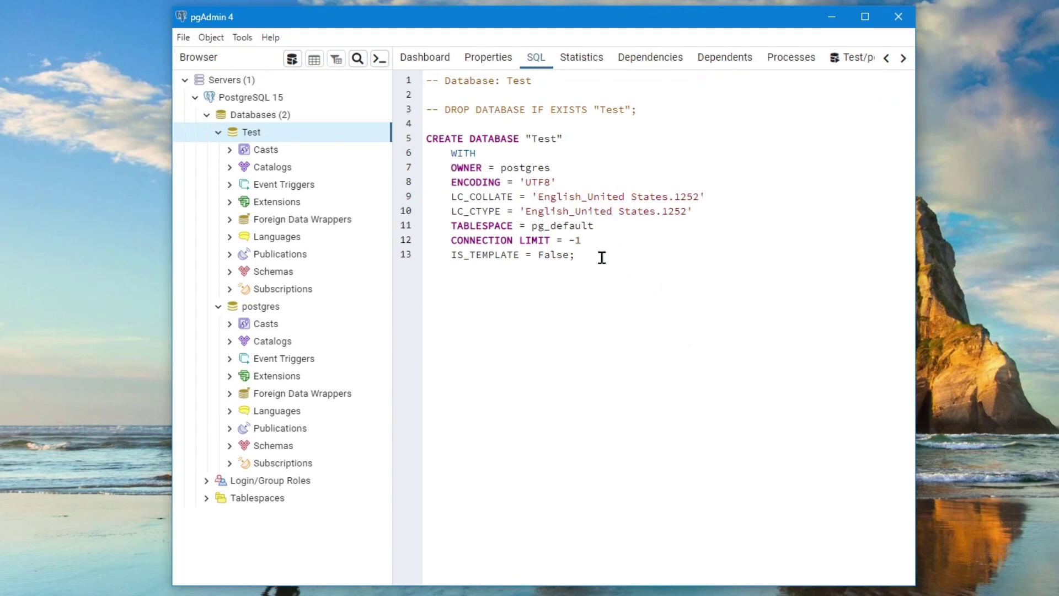
click(858, 58)
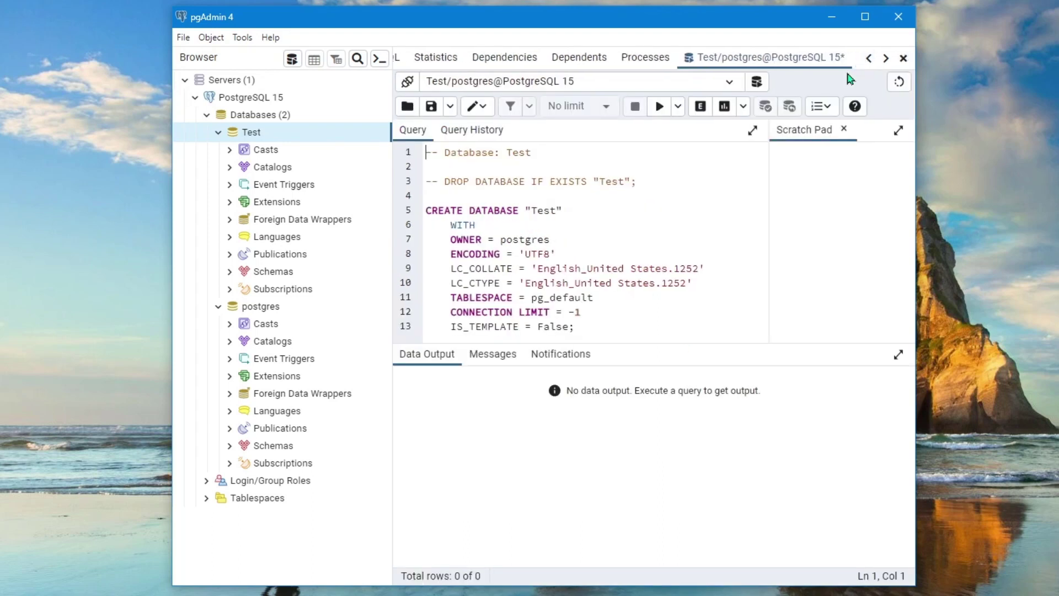
Select and delete the generated CREATE DATABASE script, leaving the editor empty
click(617, 307)
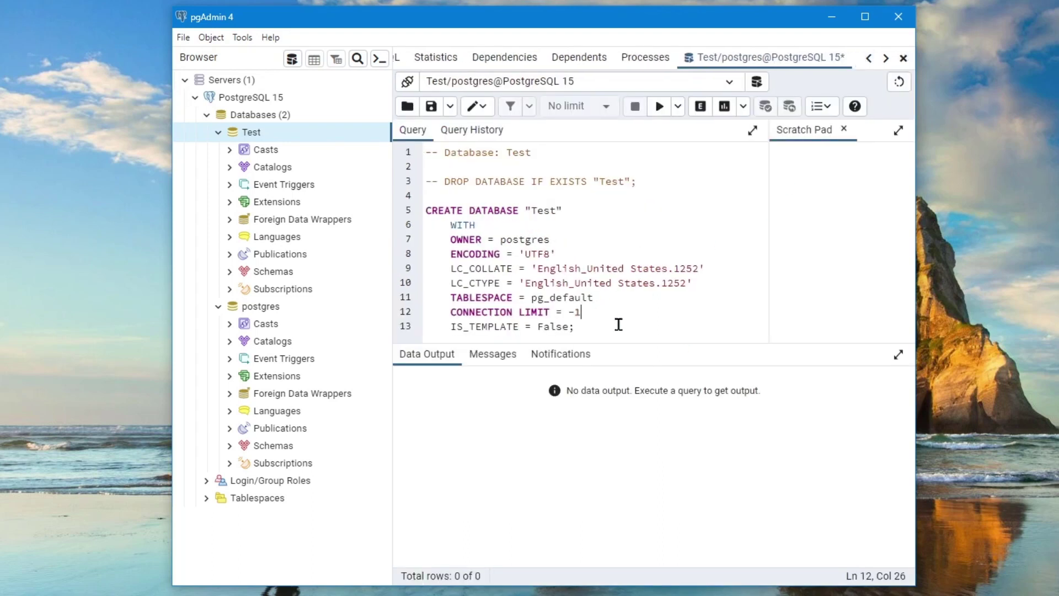
drag(621, 325, 401, 124)
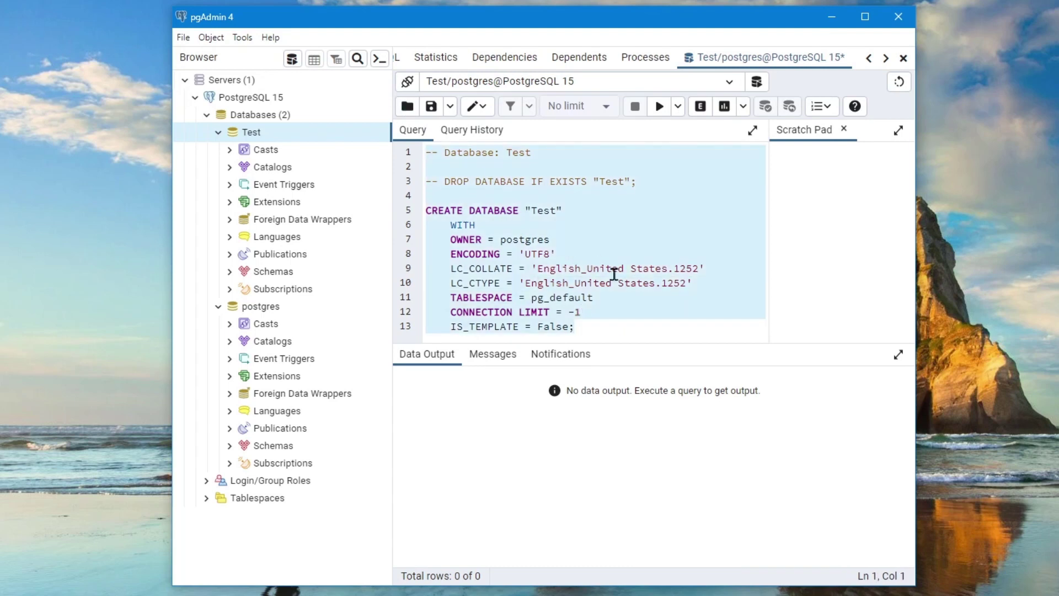
key(Delete)
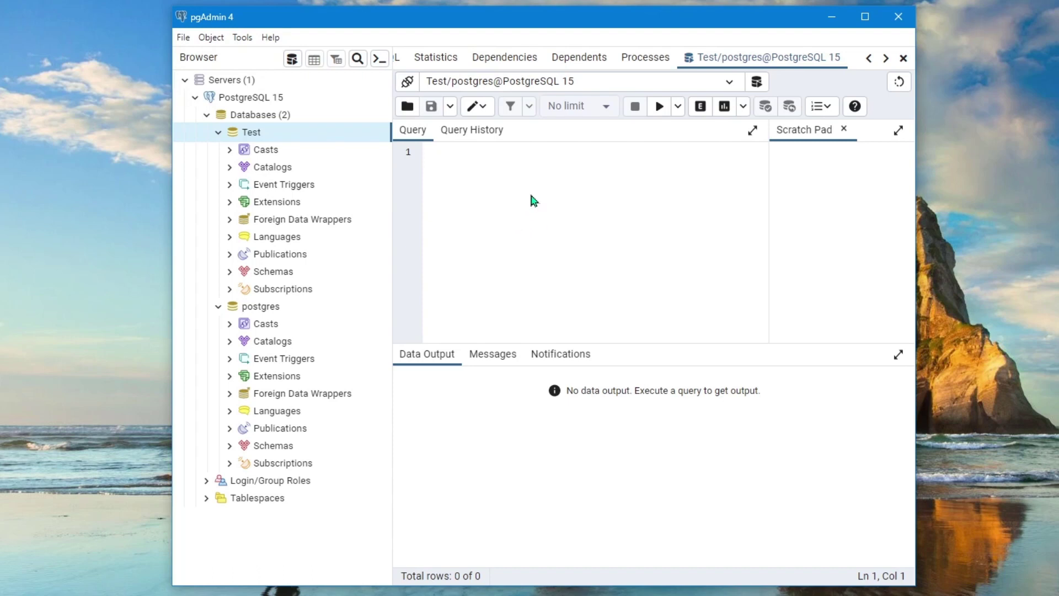
Type the skeleton 'Create Table Demo( );' with a blank line inside the parentheses
text(Cret)
key(BackSpace)
text(ate Table )
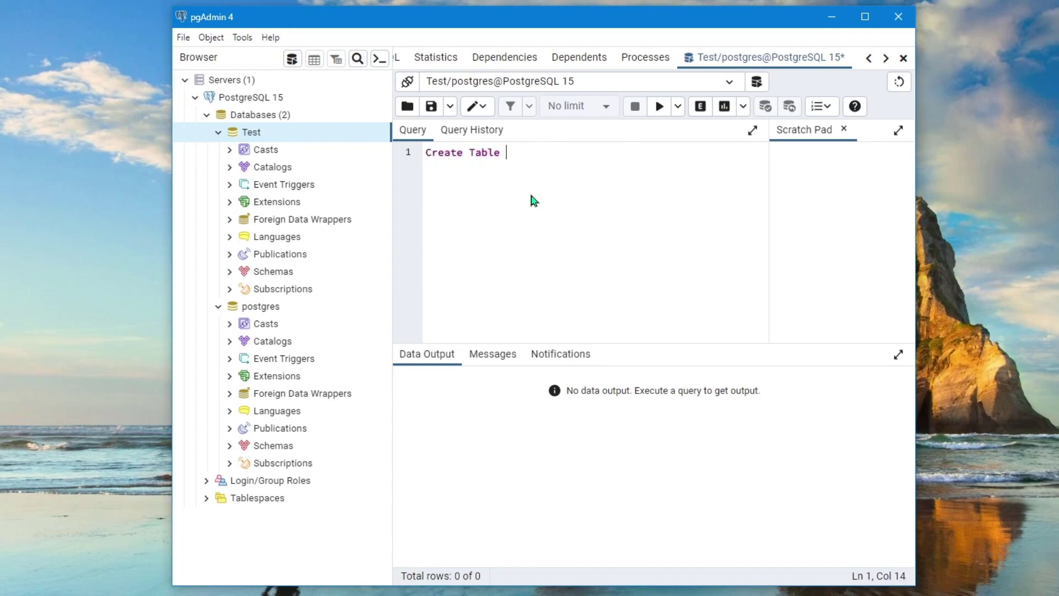
text(Demo()
key(Return)
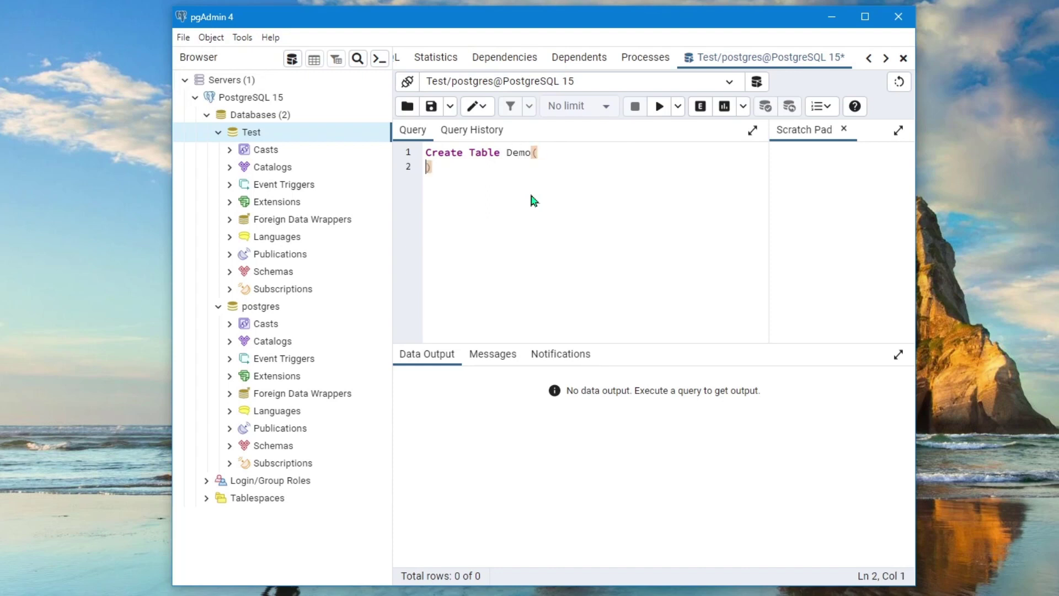
key(Return)
text(;)
key(Up)
Add columns 'demoID int primary key' and 'name varchar(30)', then select the statement
text(id)
key(BackSpace)
key(BackSpace)
text(d)
text(e)
text(mo)
text(ID as)
key(BackSpace)
text(int primary key,)
key(Return)
text(name v)
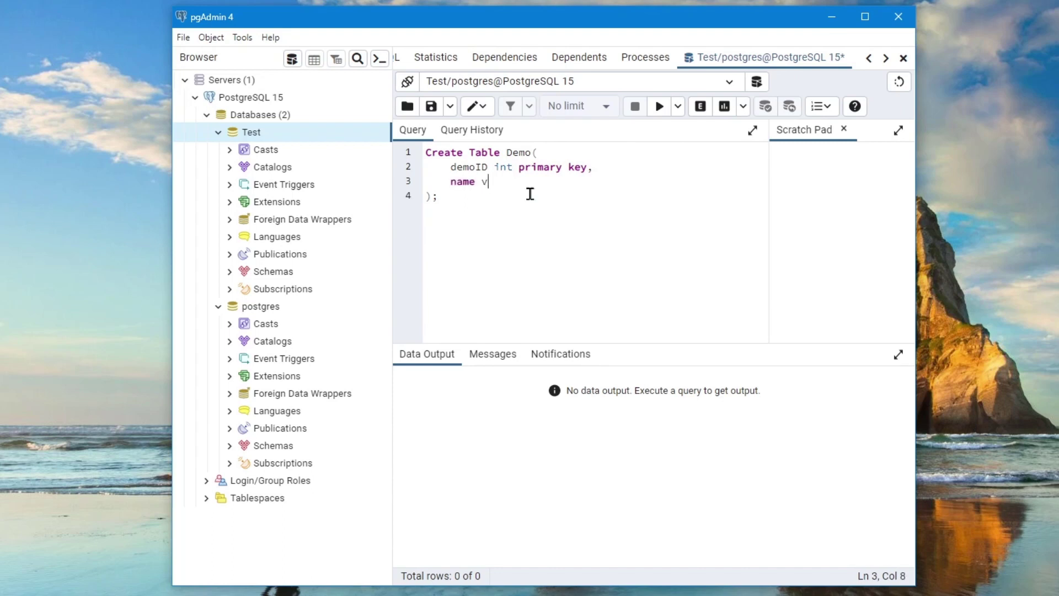
text(archar(30)
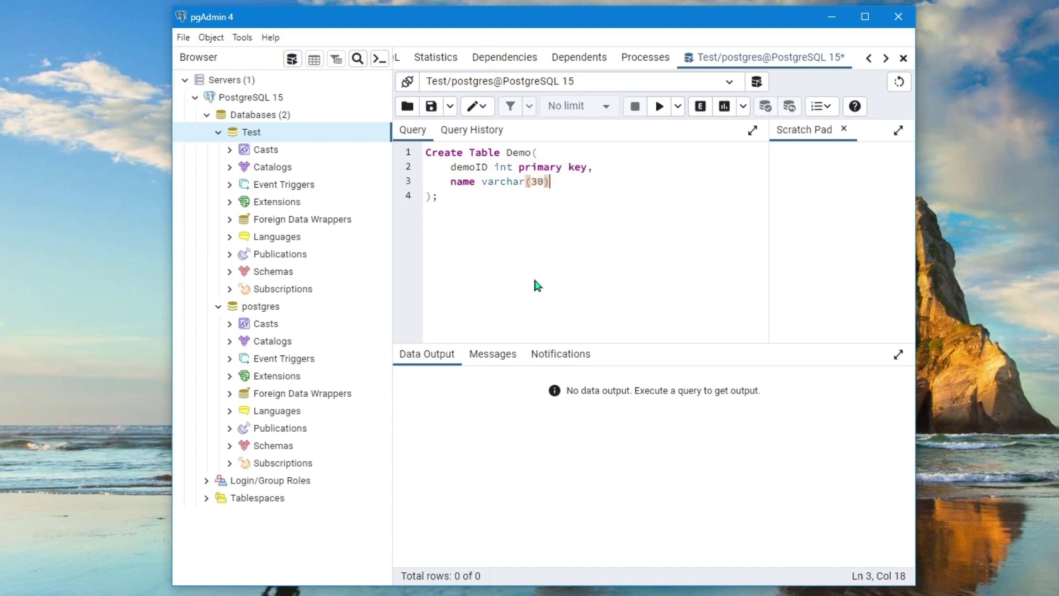
drag(464, 201, 410, 156)
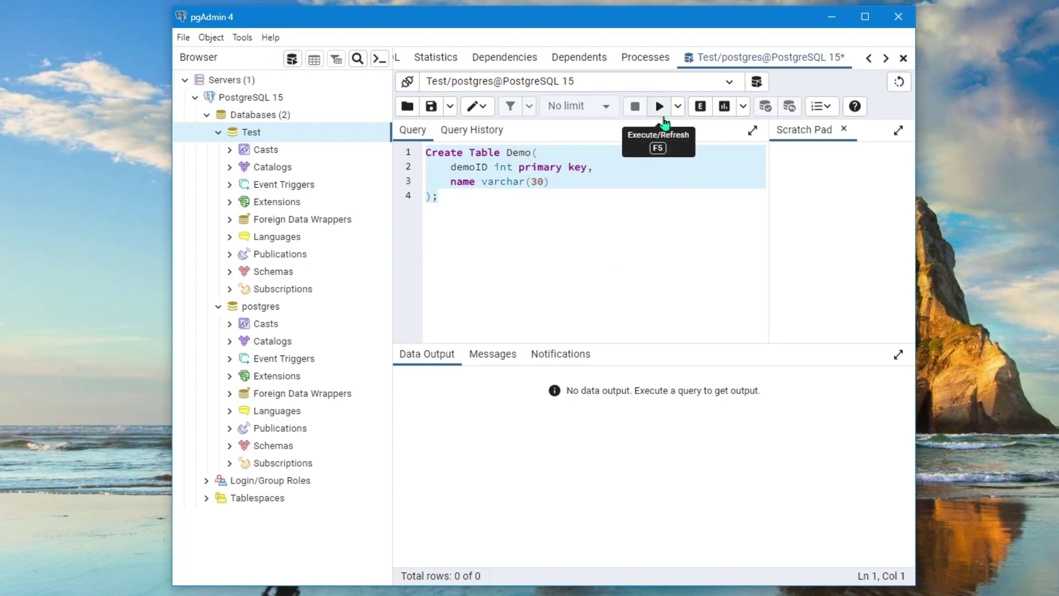
Execute the CREATE TABLE Demo statement and browse the Test database's schemas
click(662, 110)
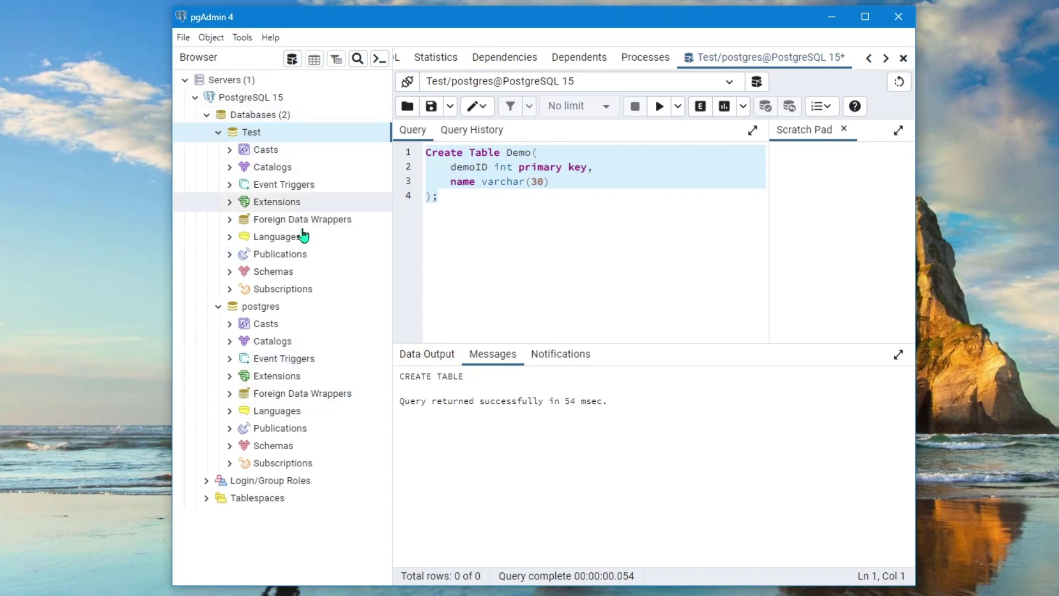
click(271, 276)
click(230, 272)
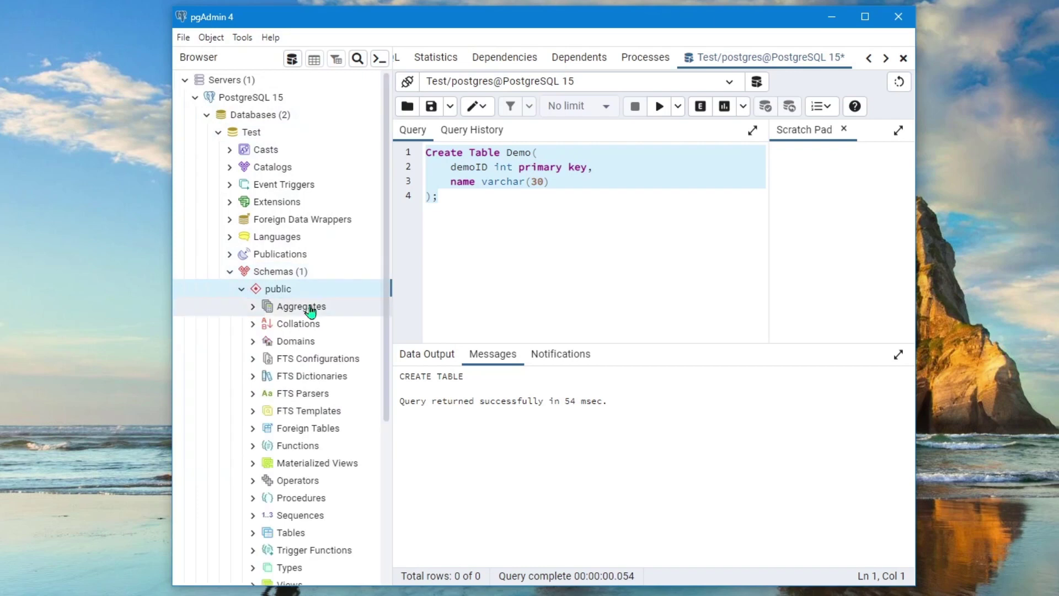
click(241, 289)
click(270, 271)
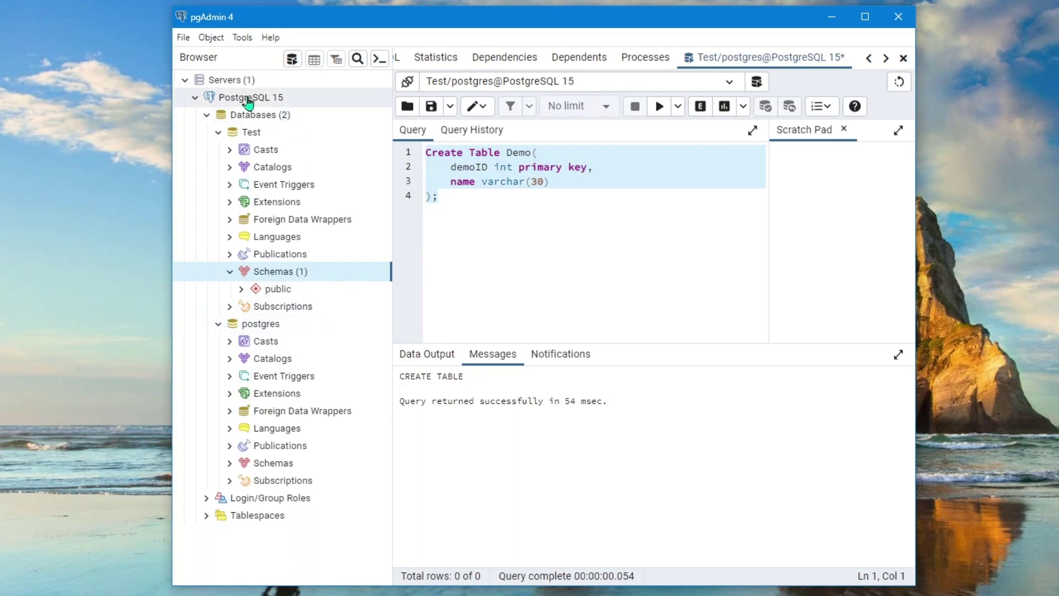
click(248, 80)
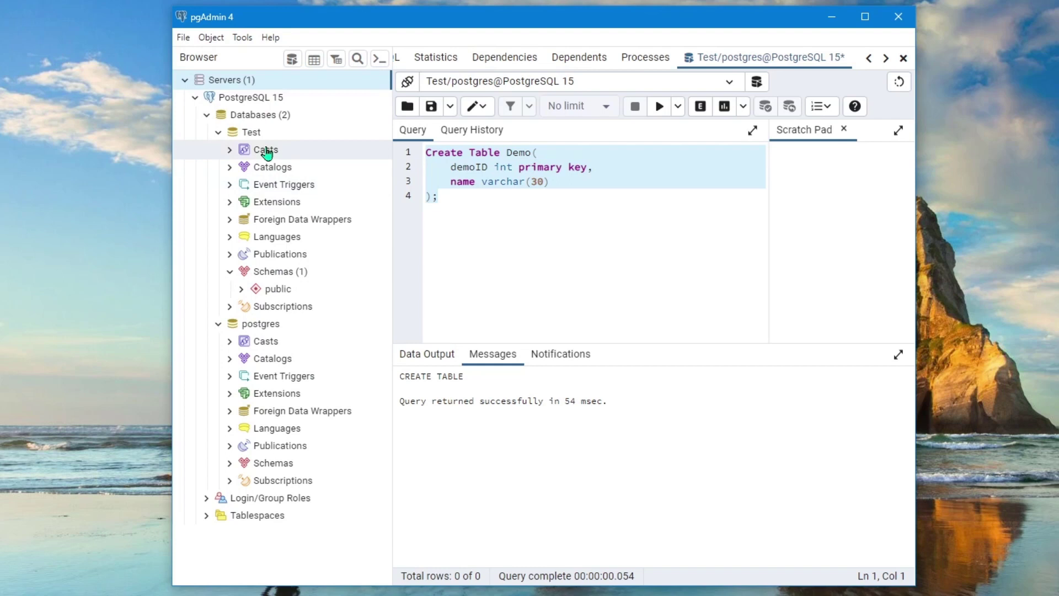
click(255, 130)
click(254, 115)
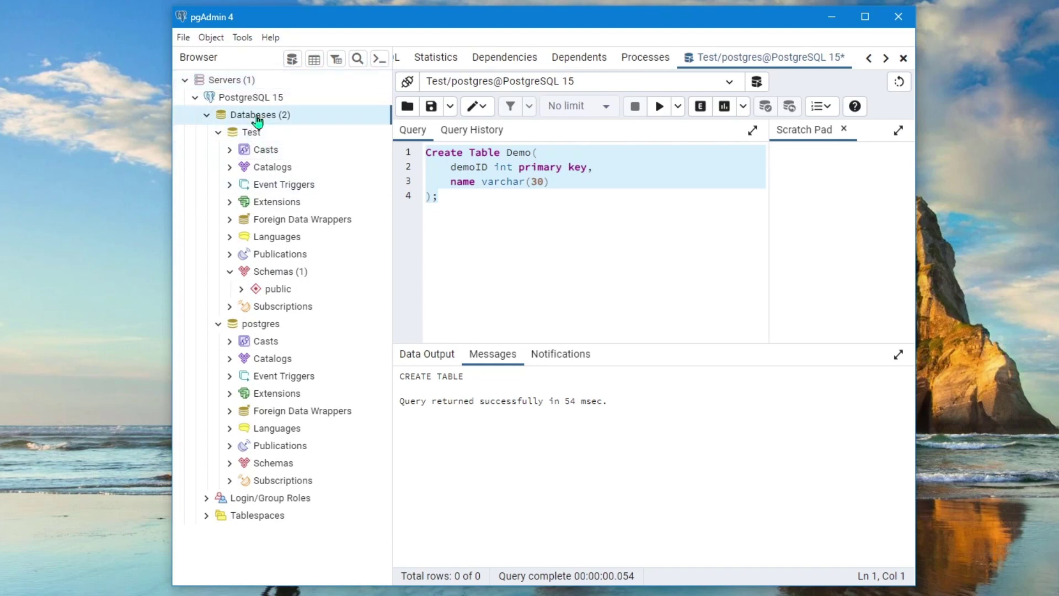
Refresh Databases and expand Test > Schemas > public > Tables to reveal the demo table
right_click(254, 115)
click(303, 148)
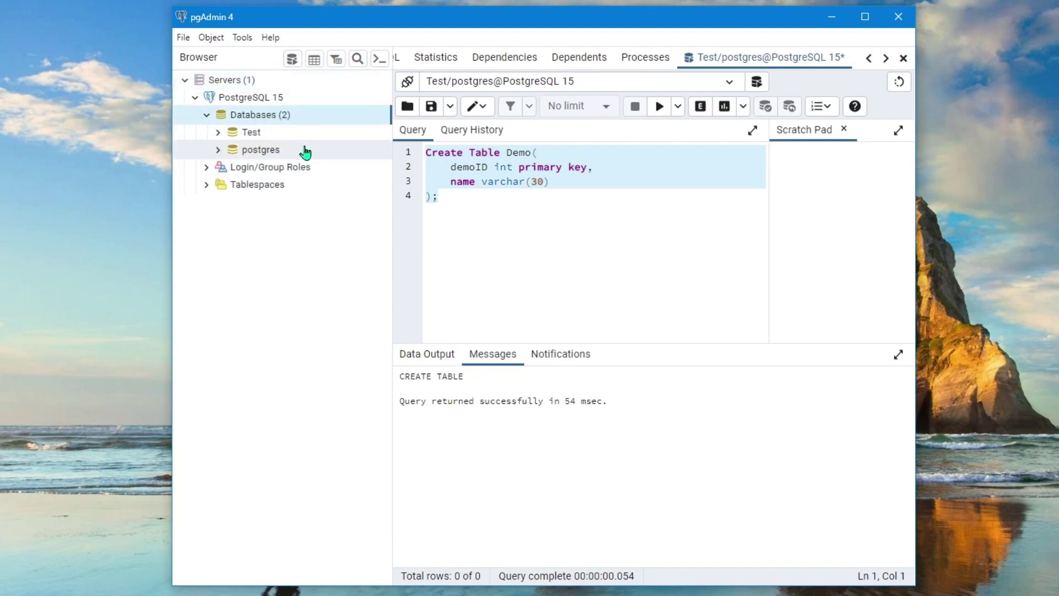
click(248, 134)
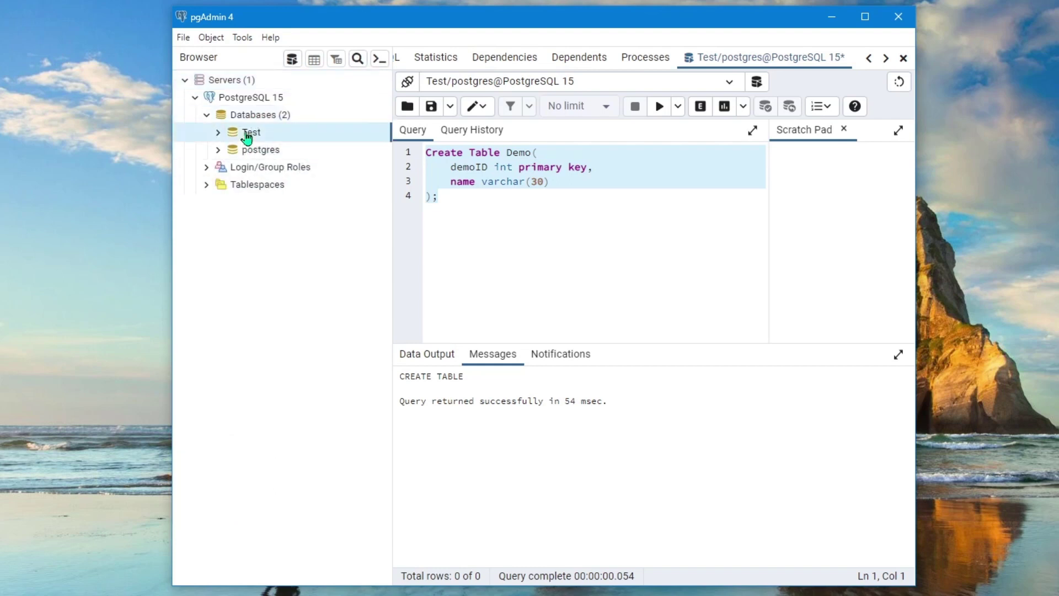
click(219, 134)
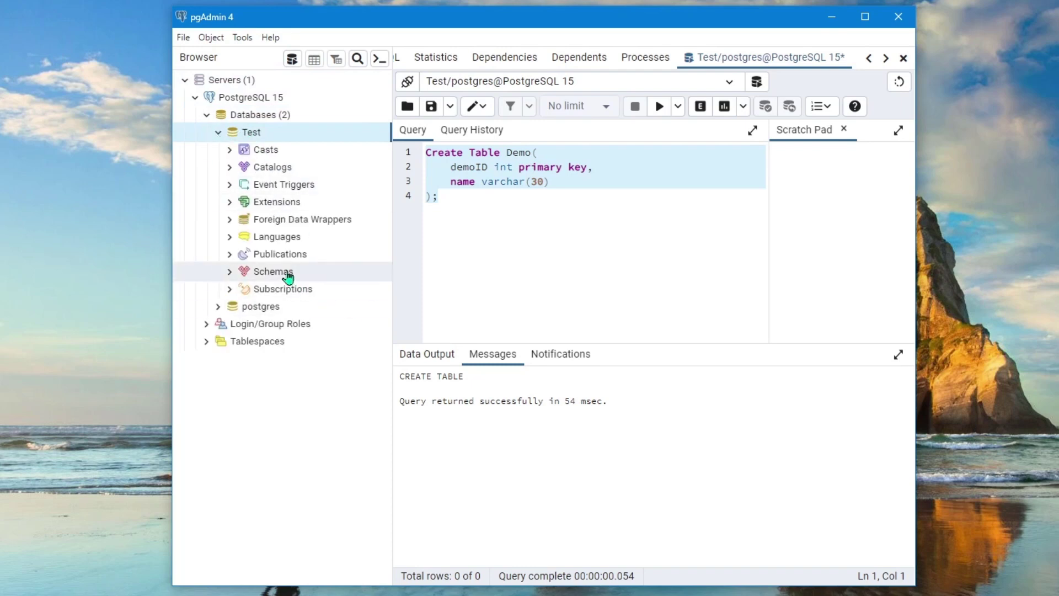
click(255, 273)
click(235, 273)
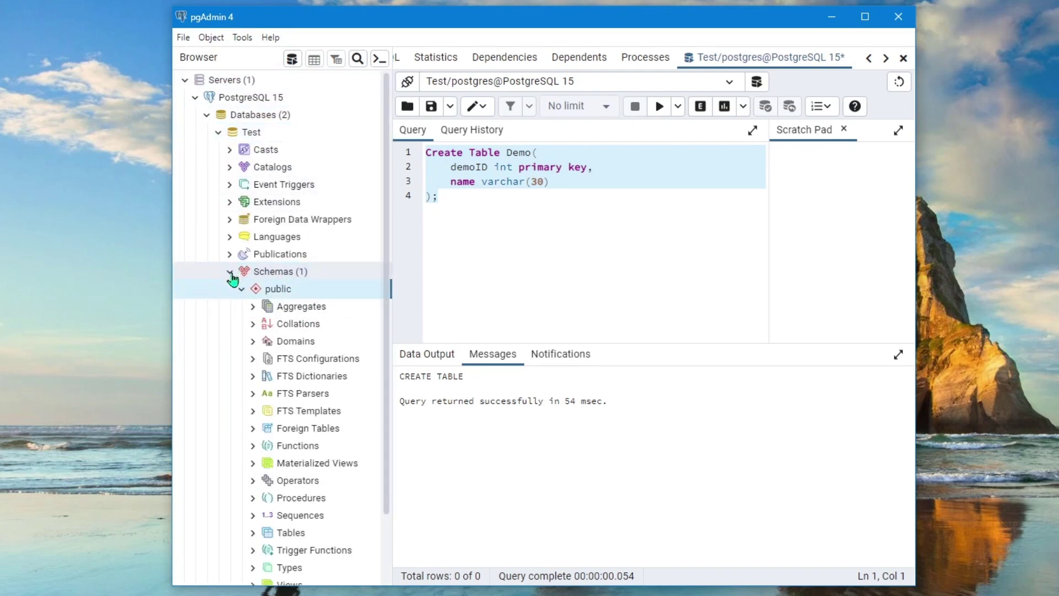
scroll(341, 334, down, 3)
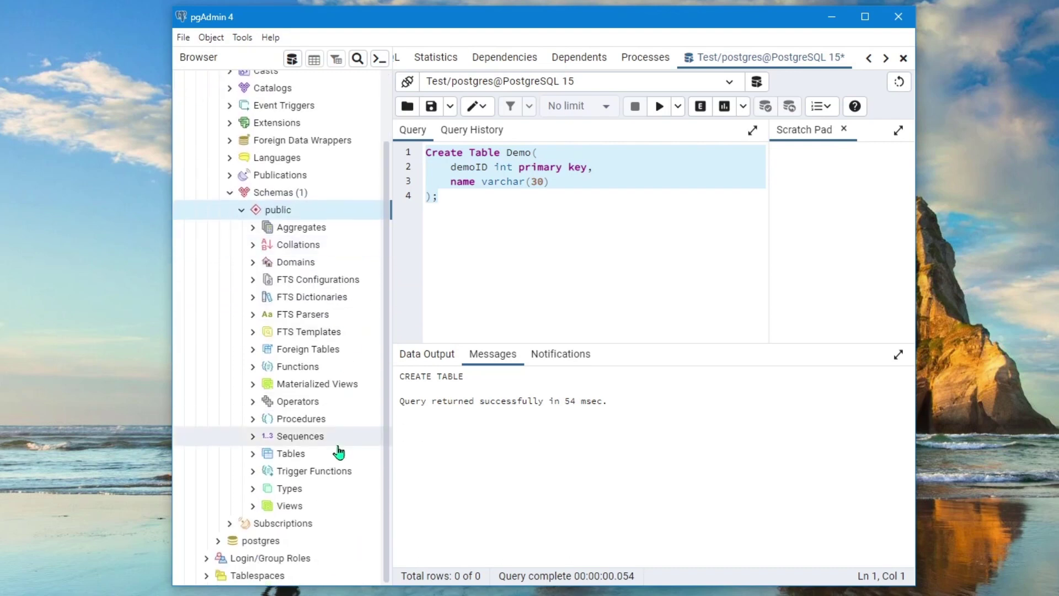
click(255, 458)
click(254, 454)
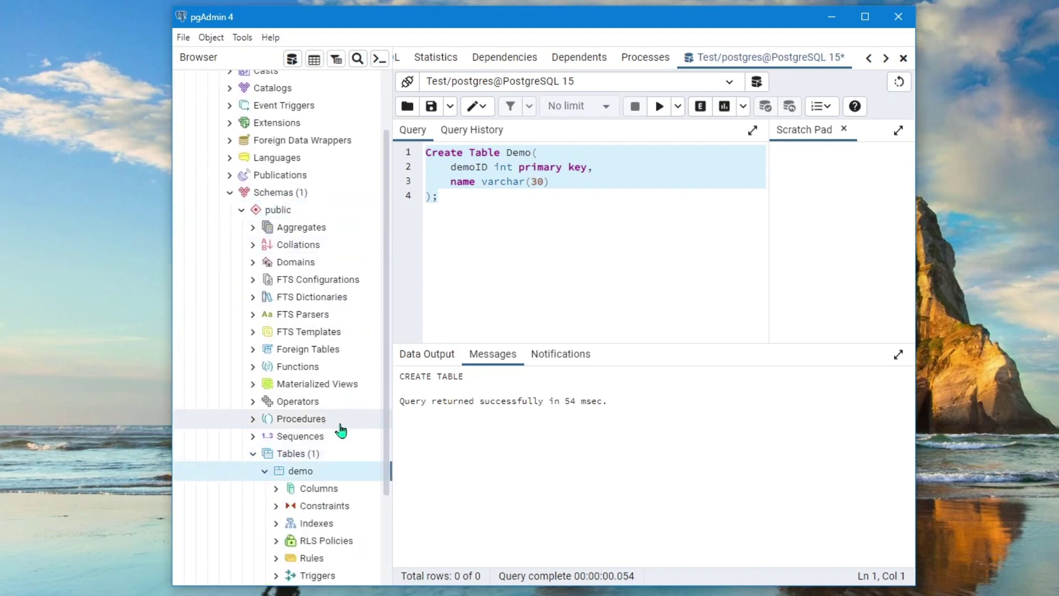